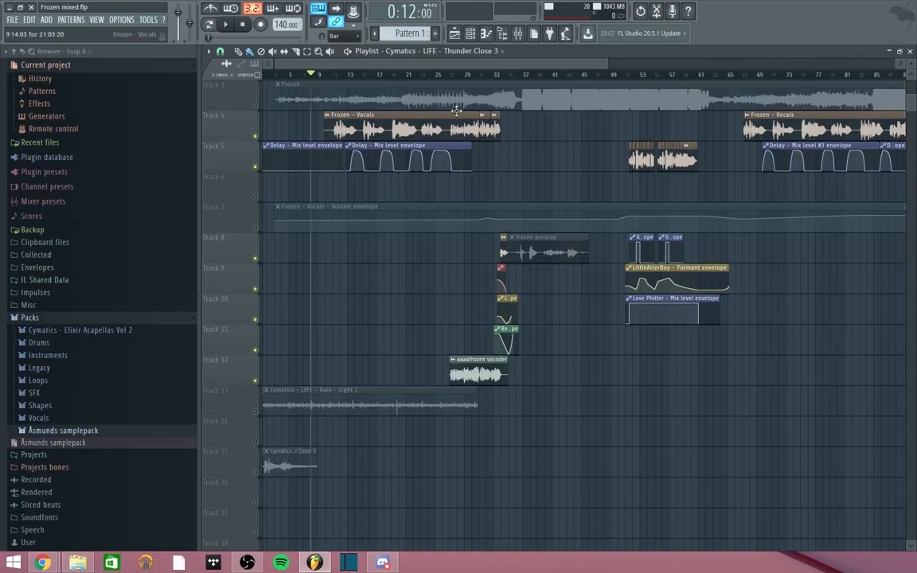
# Place the playhead at about bar 10, near the start of the first Frozen - Vocals clip.
pyautogui.scroll(1, 312, 129)
pyautogui.scroll(3, 312, 128)
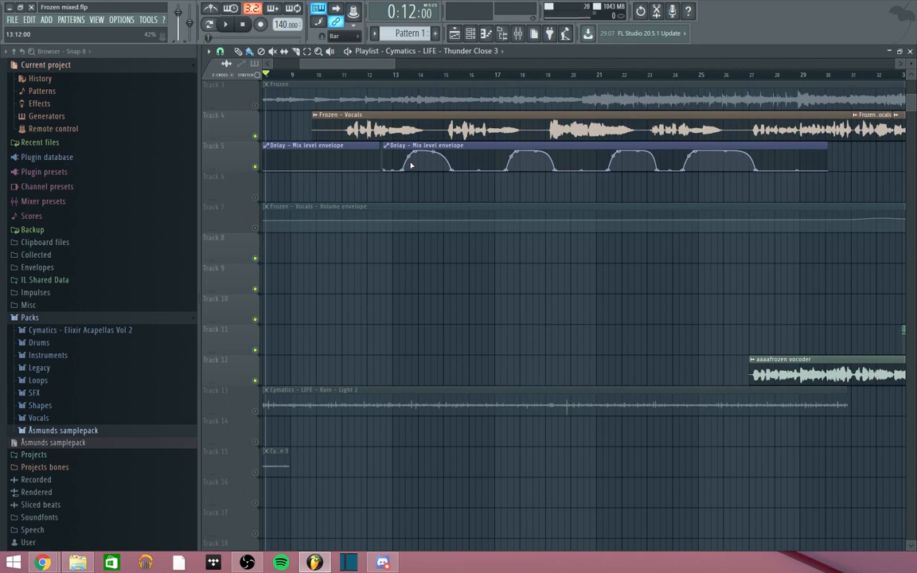
pyautogui.scroll(2, 407, 167)
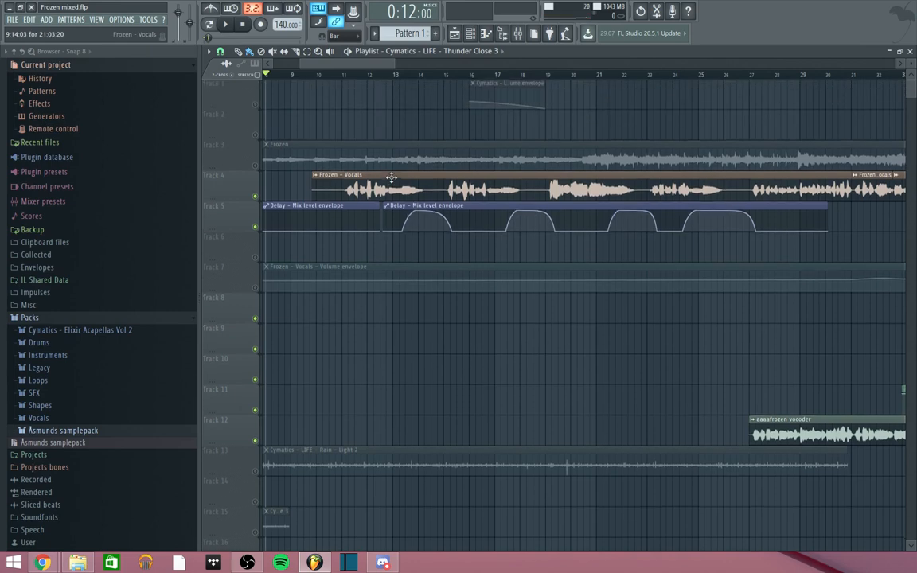
pyautogui.scroll(-2, 386, 172)
pyautogui.scroll(3, 355, 155)
pyautogui.click(331, 75)
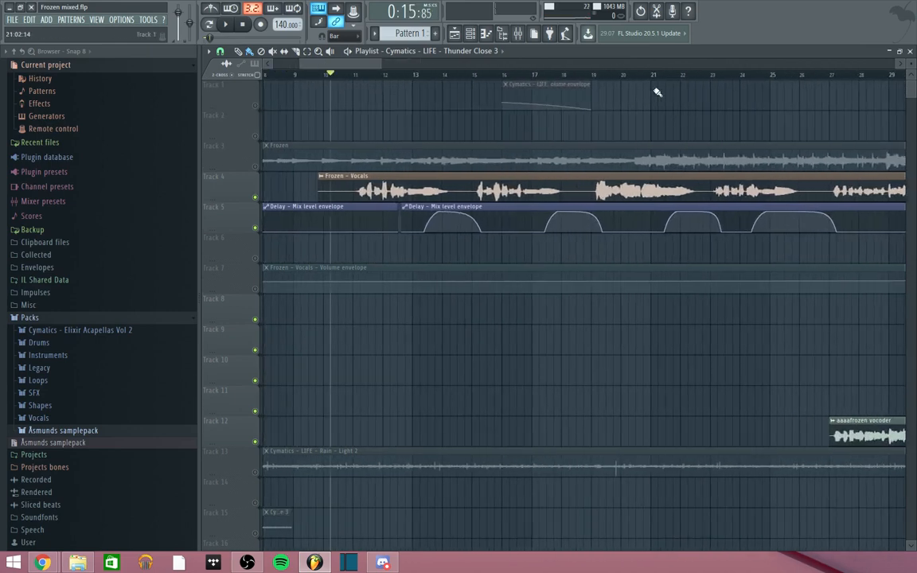
# Bypass every effect on the Frozen - Vocals mixer channel, from Fruity parametric EQ 2 down to Fruity Love Philter.
pyautogui.press('F9')
pyautogui.click(869, 232)
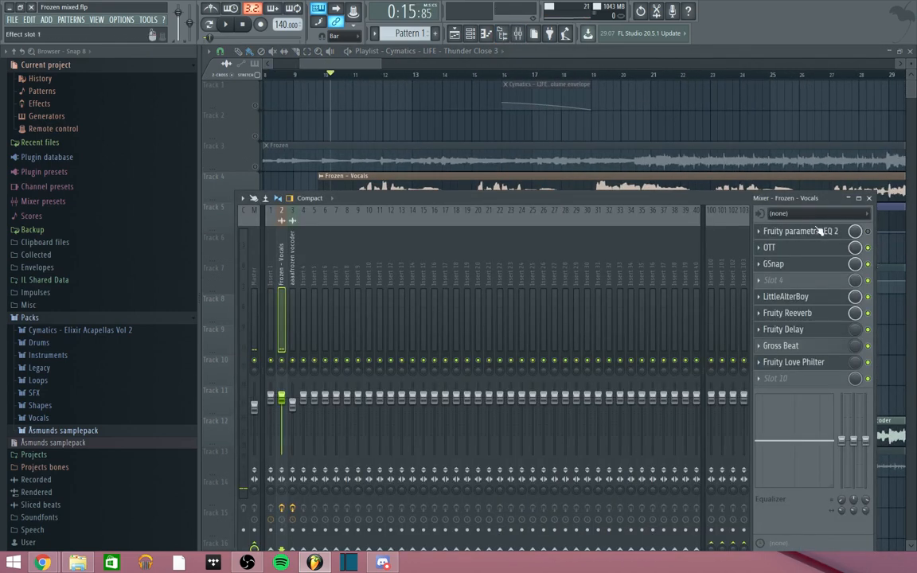
pyautogui.click(868, 248)
pyautogui.click(868, 264)
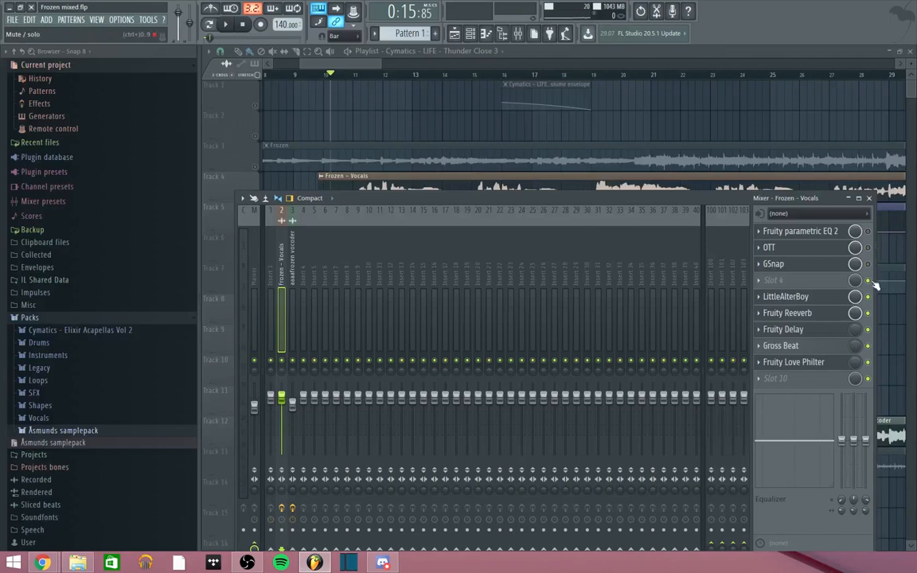
pyautogui.click(868, 297)
pyautogui.click(868, 313)
pyautogui.click(868, 329)
# Play the dry vocals from about bar 10 with the playlist in view, and stop playback.
pyautogui.press('space')
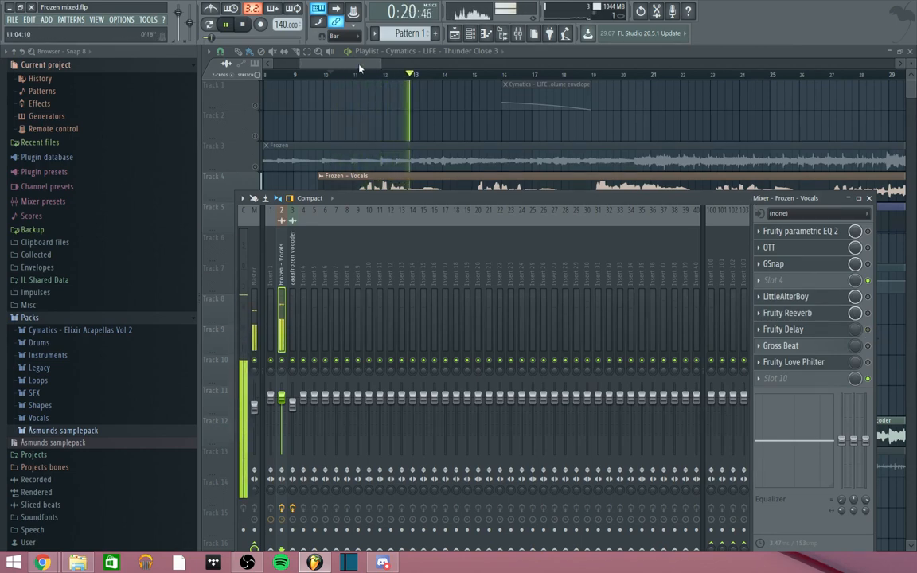
pyautogui.press('F9')
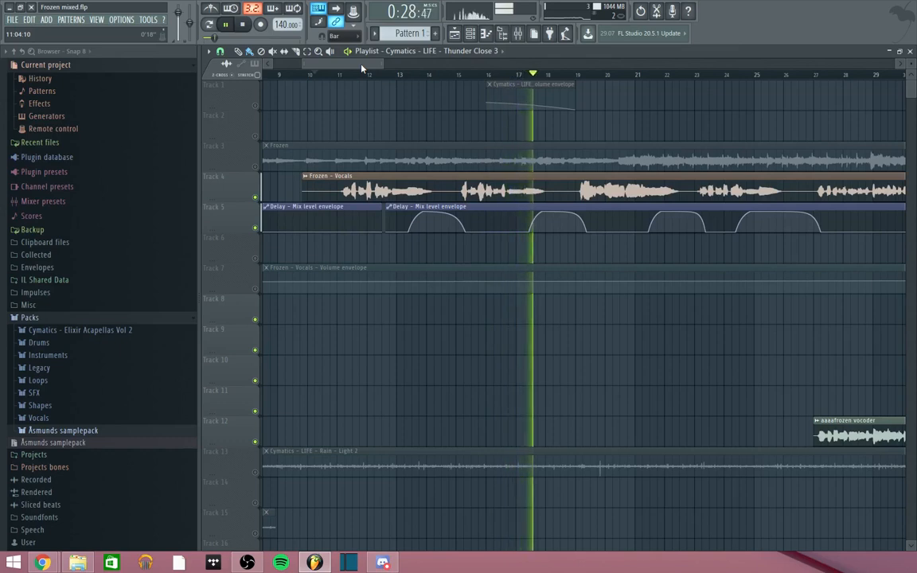
pyautogui.press('space')
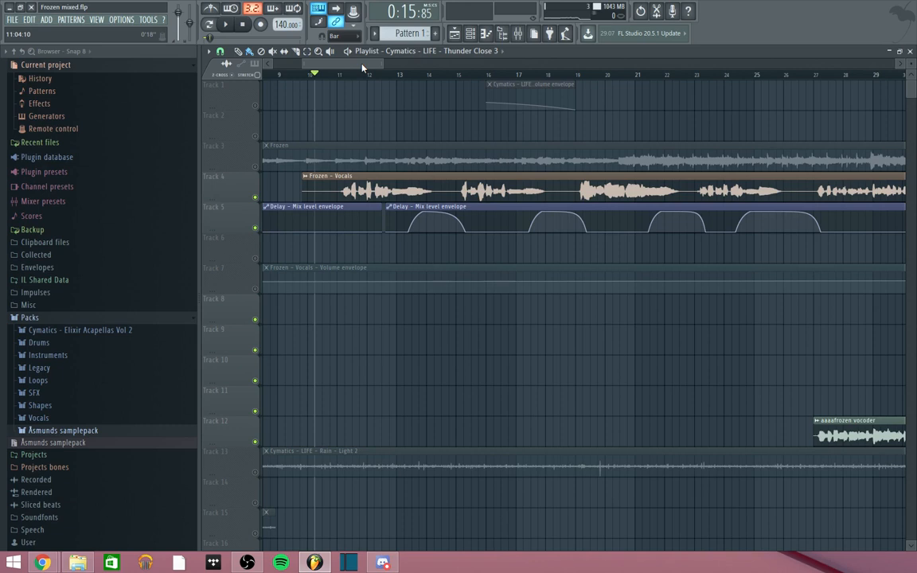
# Enable Fruity parametric EQ 2 and OTT on the Frozen - Vocals channel and open both to examine their settings.
pyautogui.click(469, 33)
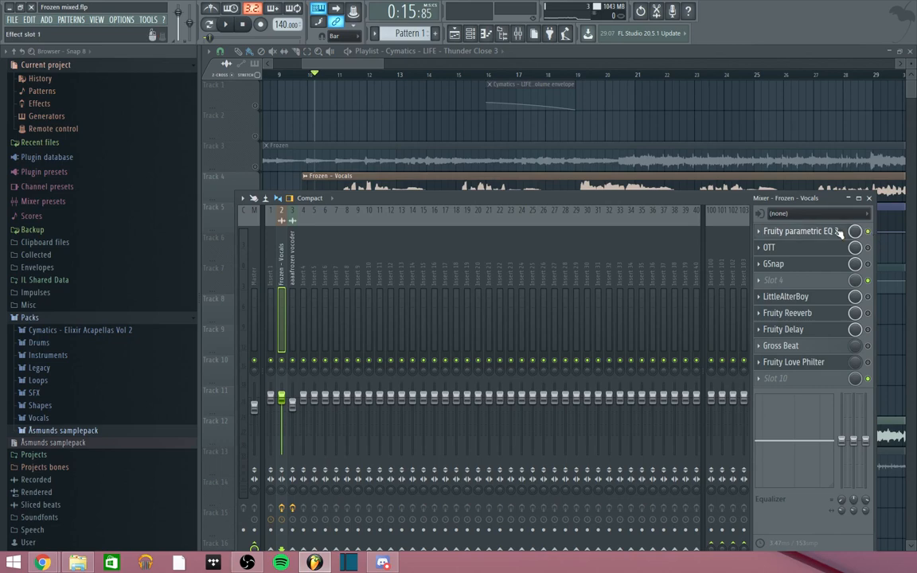
pyautogui.click(801, 231)
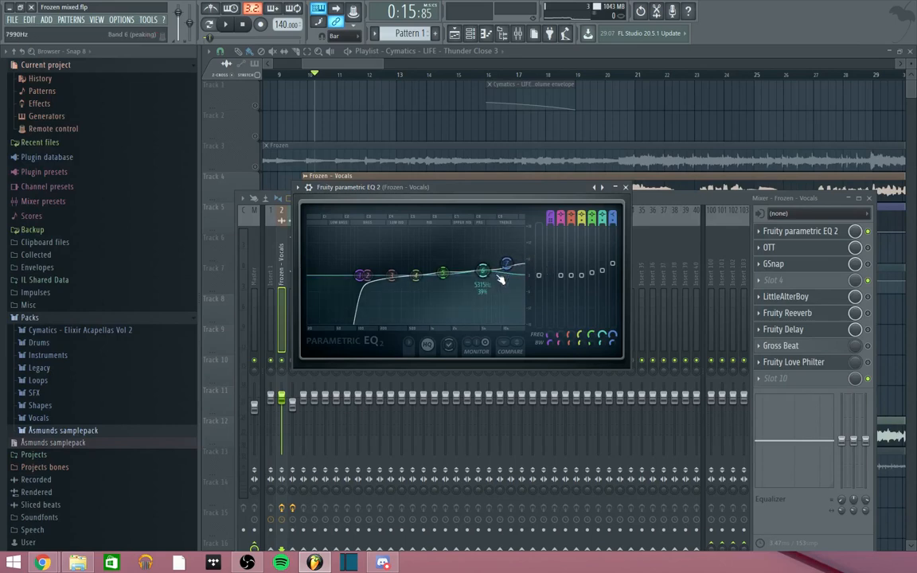
pyautogui.click(868, 249)
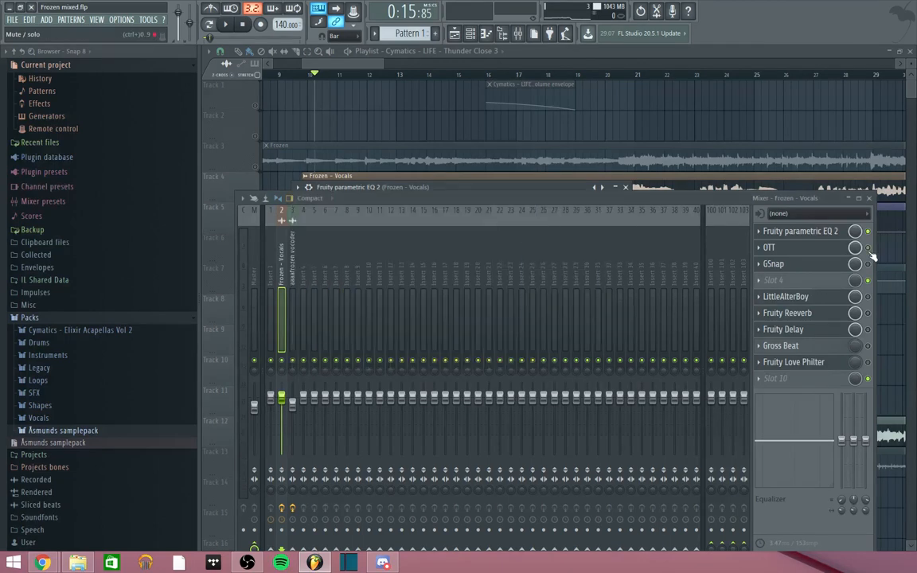
pyautogui.click(806, 251)
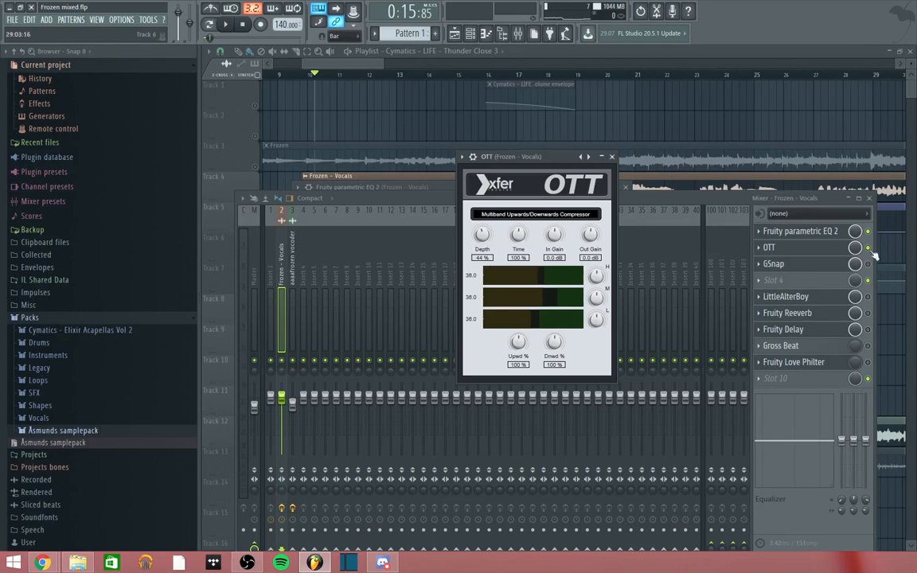
pyautogui.click(803, 203)
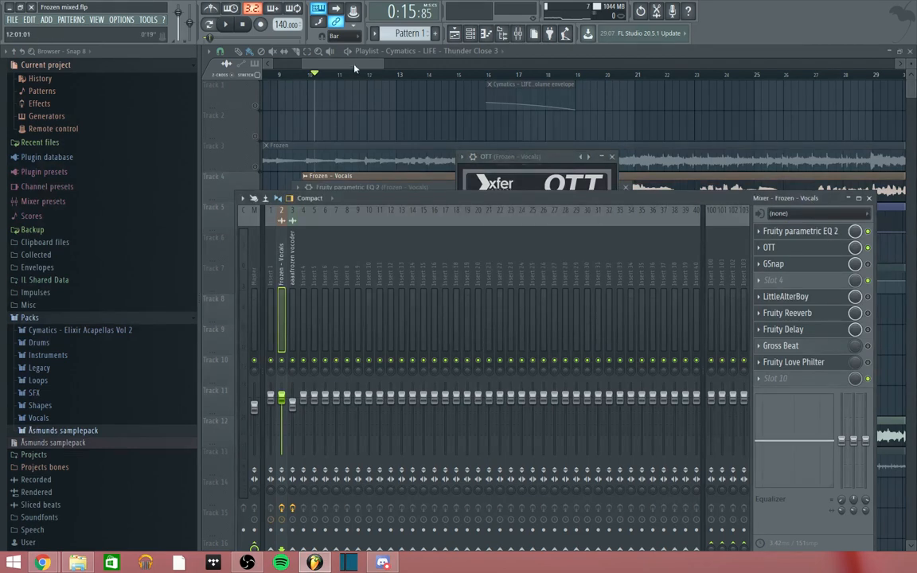
# Play the vocals from about bar 10 through the EQ and OTT with the mixer in view, and stop playback.
pyautogui.click(320, 56)
pyautogui.click(522, 36)
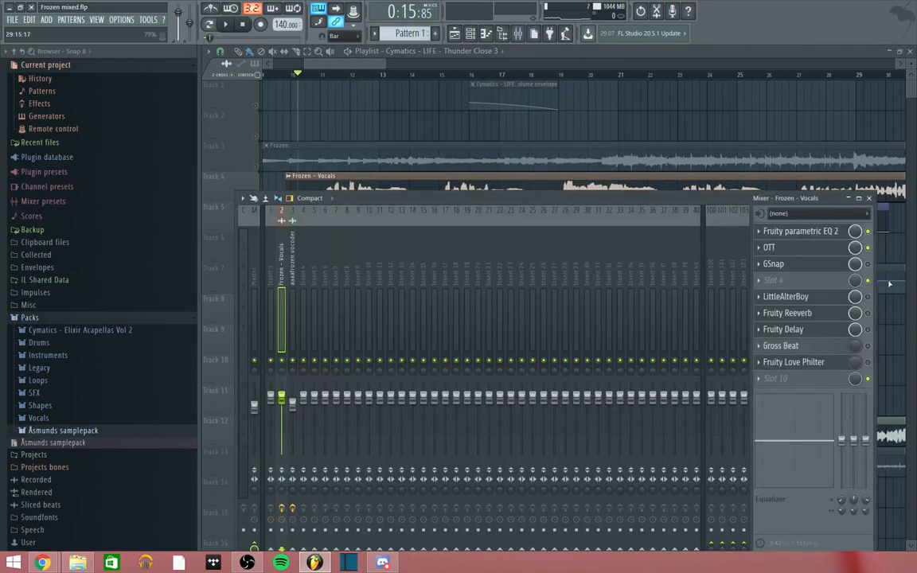
pyautogui.press('space')
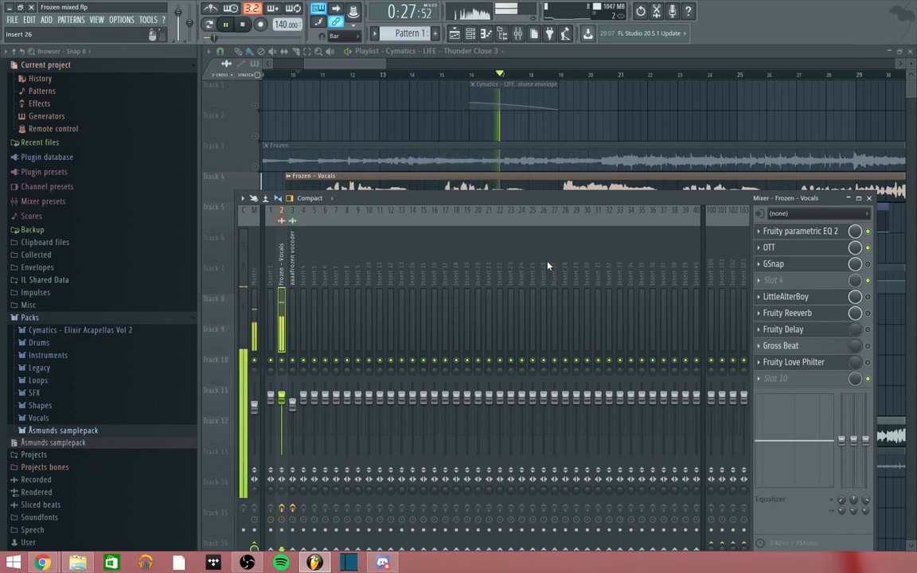
pyautogui.press('space')
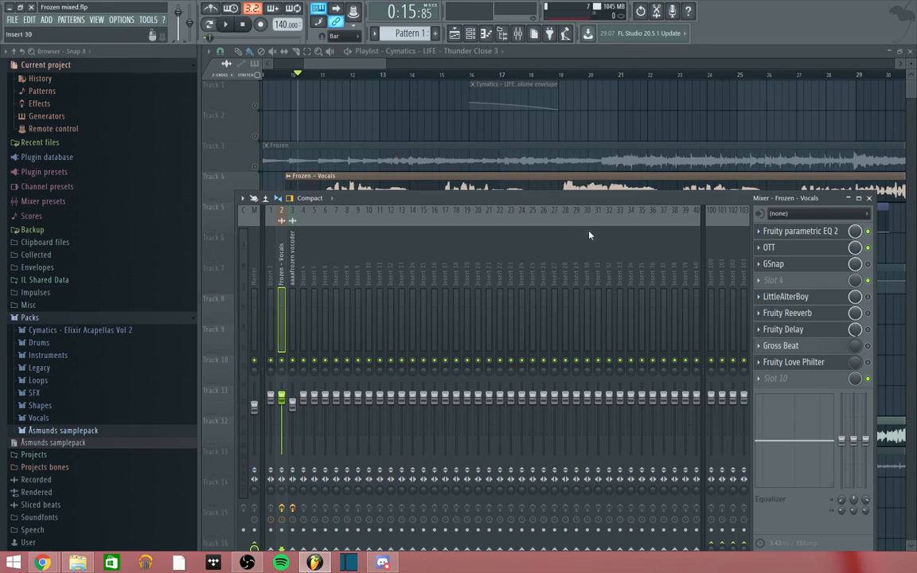
# Enable GSnap on the Frozen - Vocals channel and play the vocals while examining its pitch-correction display.
pyautogui.click(807, 266)
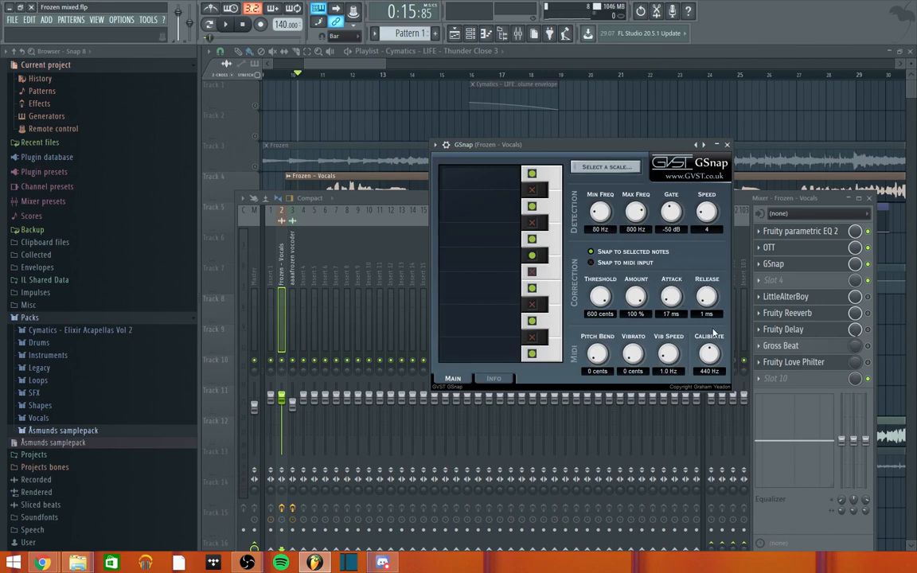
pyautogui.click(814, 205)
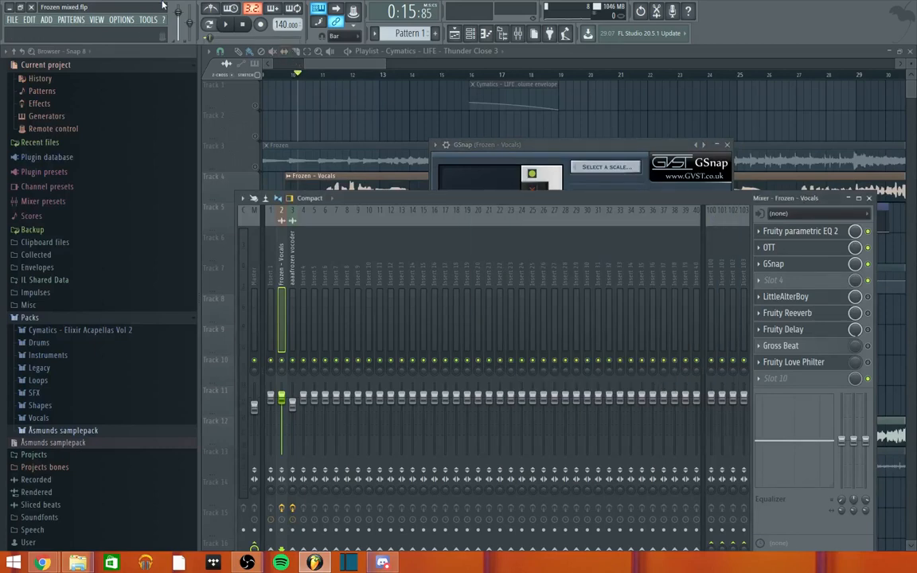
pyautogui.press('space')
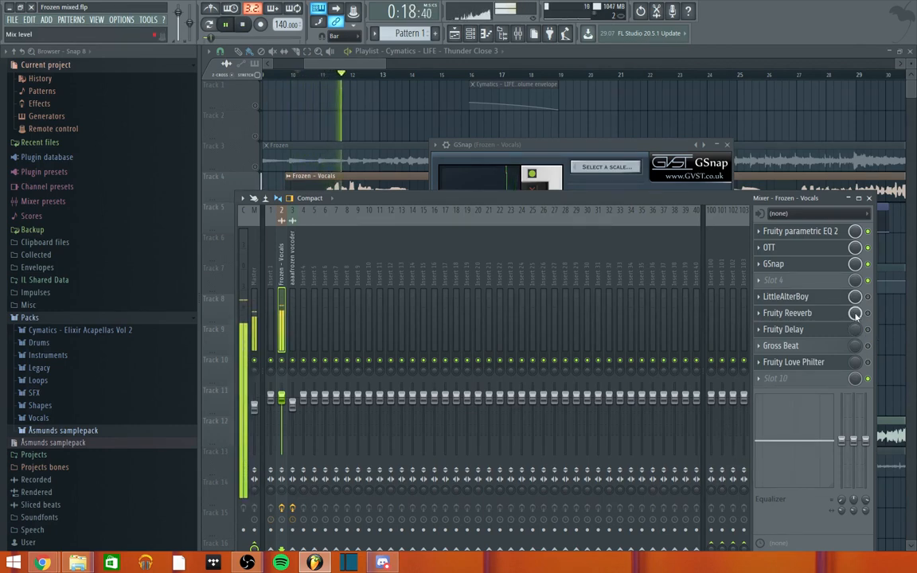
pyautogui.click(536, 145)
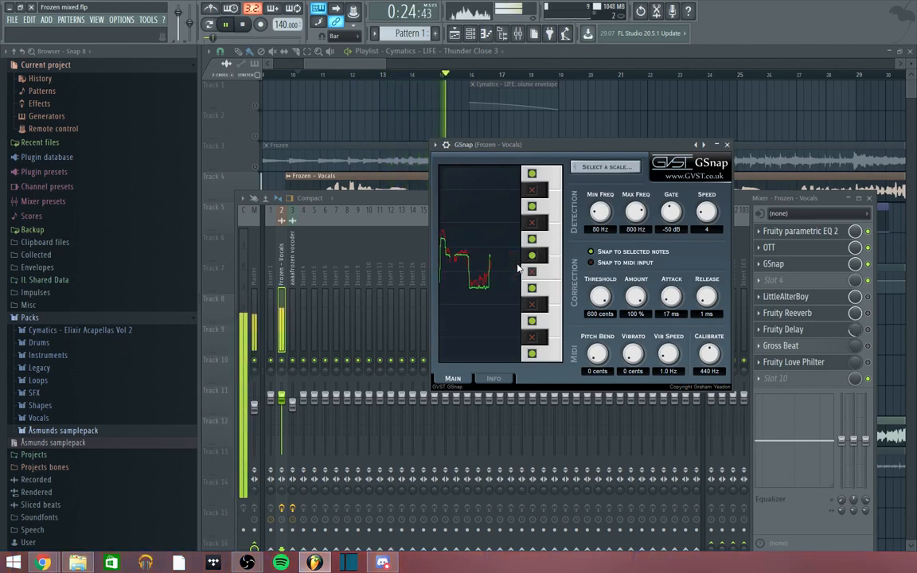
pyautogui.click(243, 26)
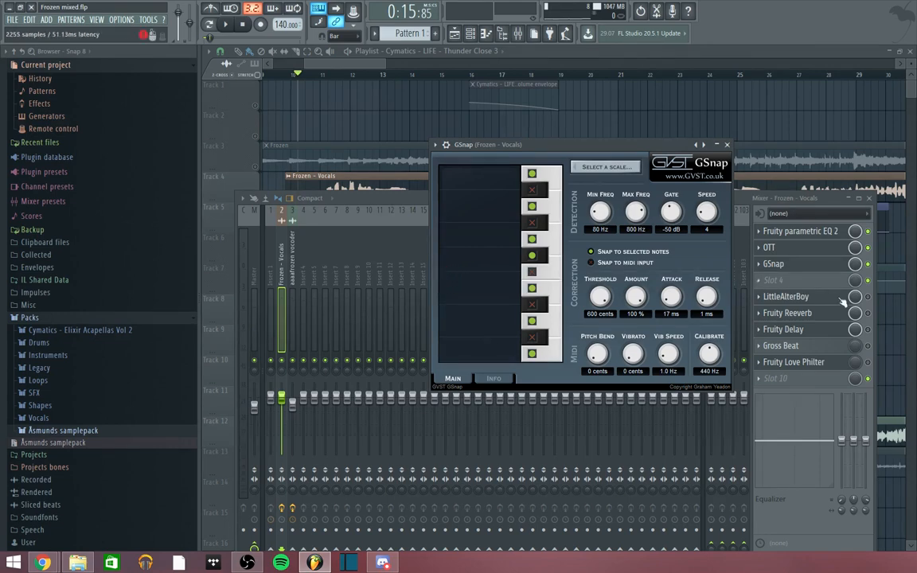
# Open LittleAlterBoy on the Frozen - Vocals channel to examine its settings, and enable the effect.
pyautogui.click(803, 201)
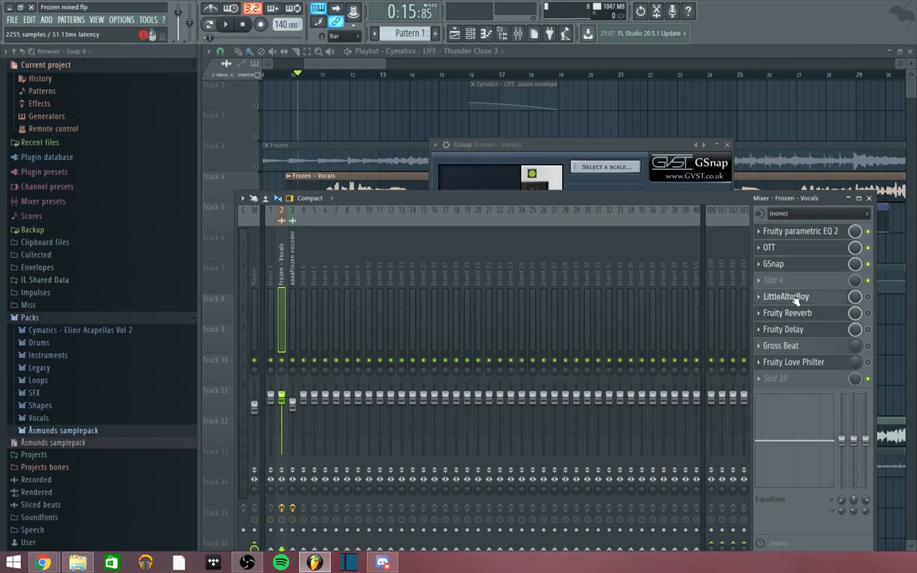
pyautogui.click(793, 297)
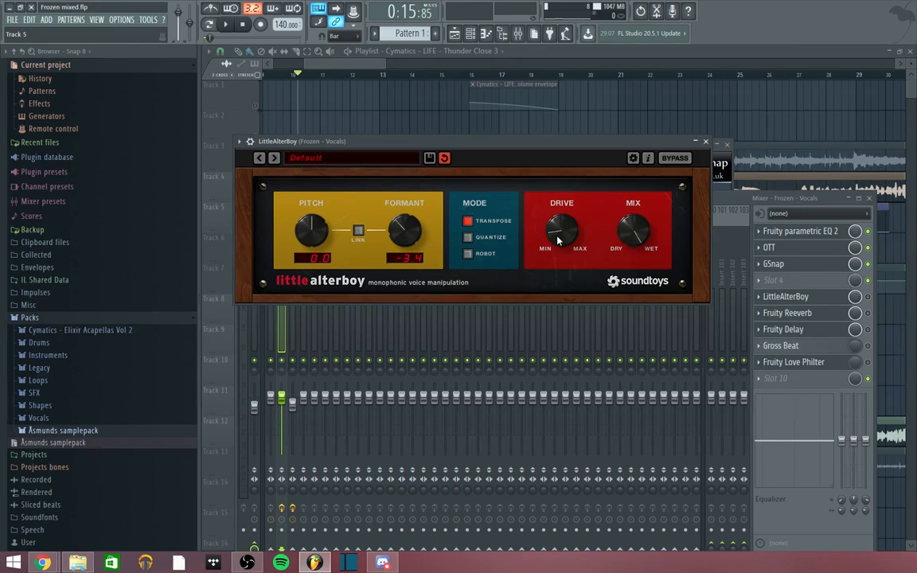
pyautogui.click(868, 297)
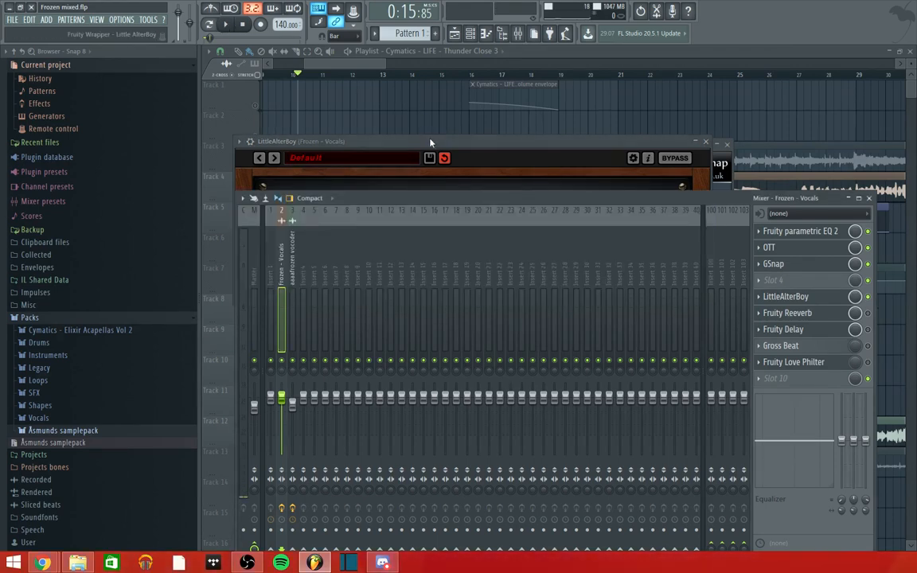
pyautogui.click(434, 159)
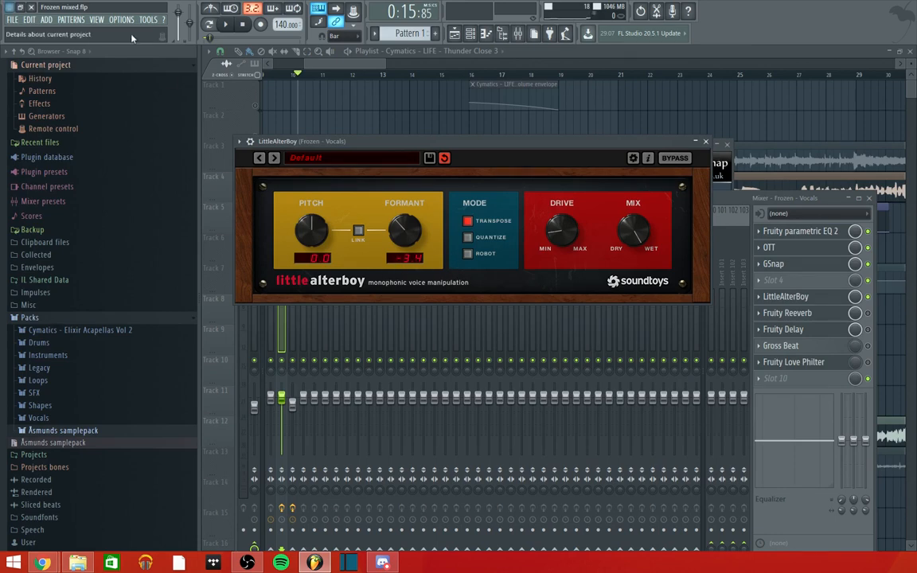
# Play the vocals from just after bar 10 with LittleAlterBoy active, and re-enable Fruity Reeverb, Fruity Delay and Fruity Love Philter.
pyautogui.click(360, 75)
pyautogui.click(307, 77)
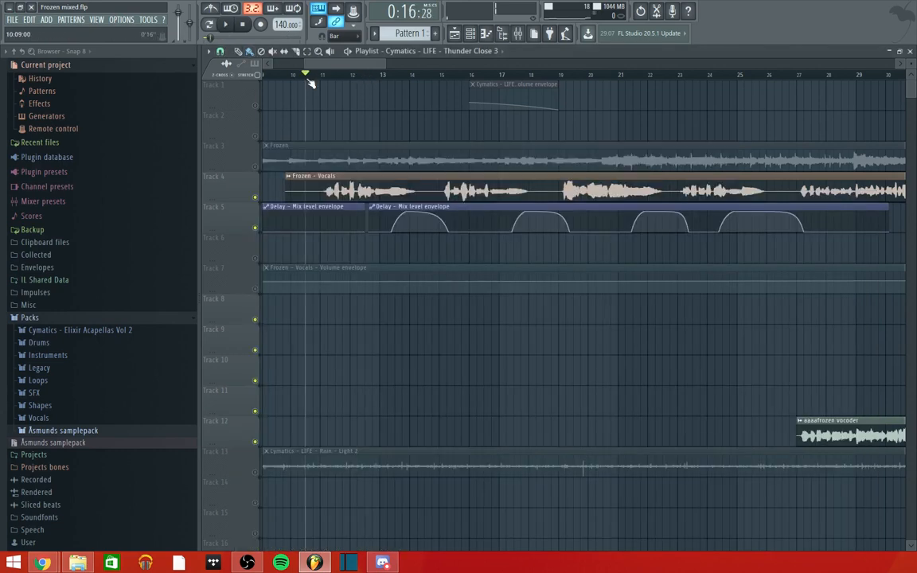
pyautogui.click(227, 25)
pyautogui.click(518, 34)
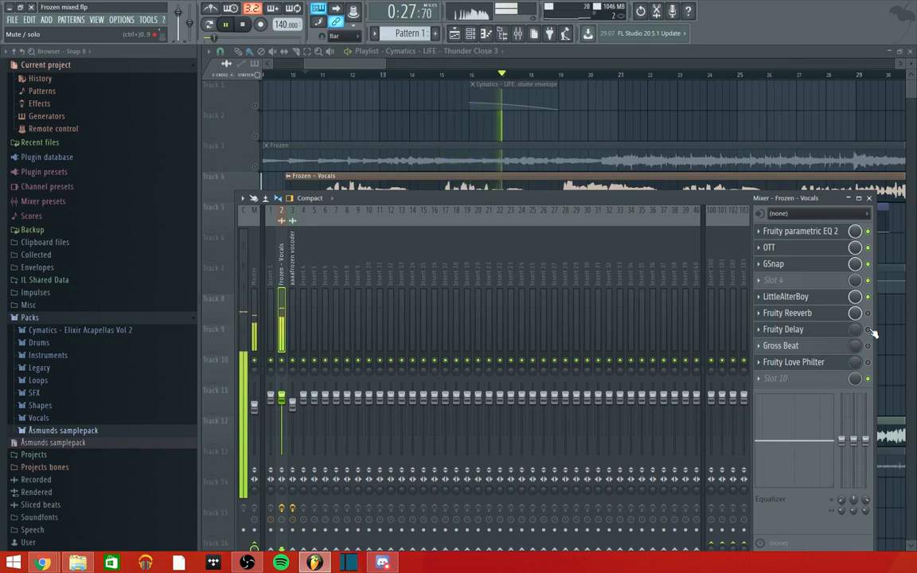
pyautogui.press('space')
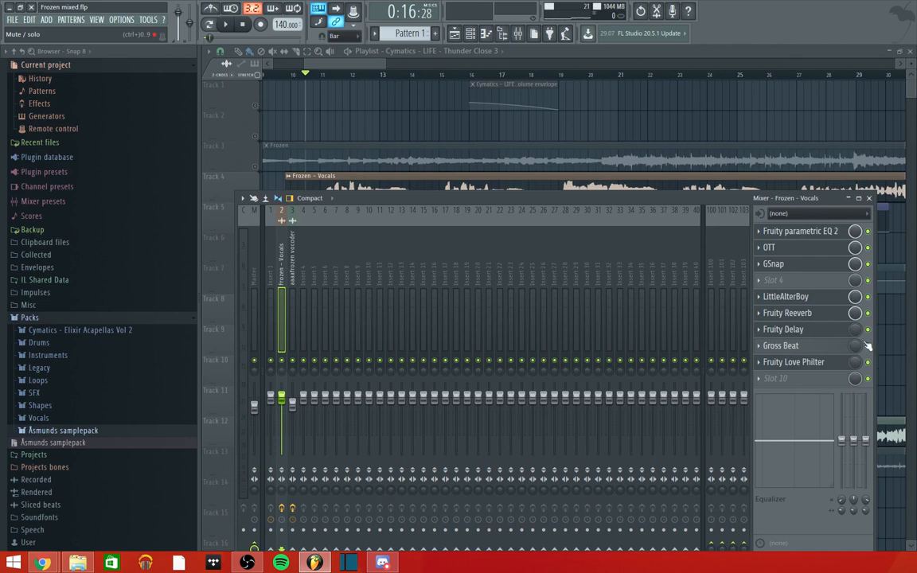
# Examine the Delay mix level envelope on Track 5 and play the vocals to hear the automated delay.
pyautogui.click(366, 67)
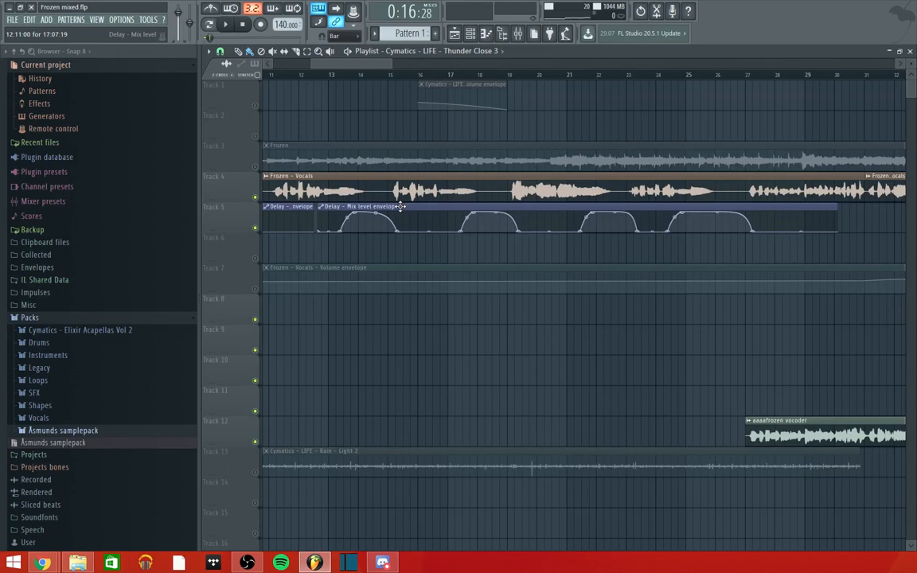
pyautogui.moveTo(345, 64); pyautogui.dragTo(341, 64)
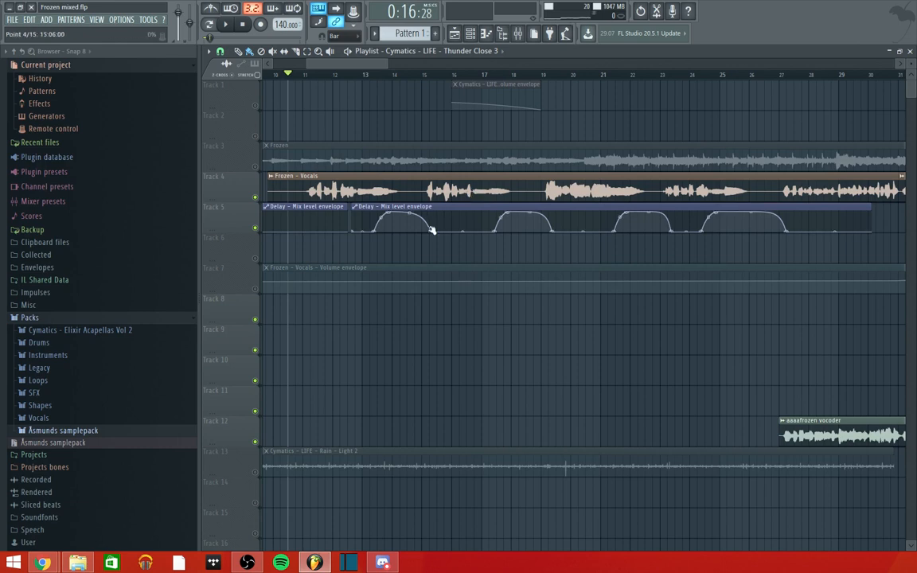
pyautogui.press('space')
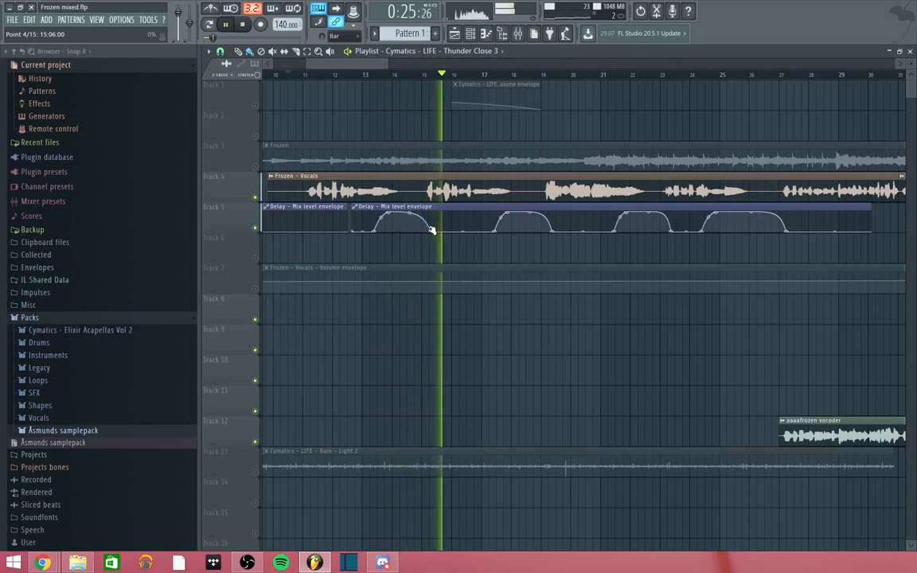
pyautogui.press('space')
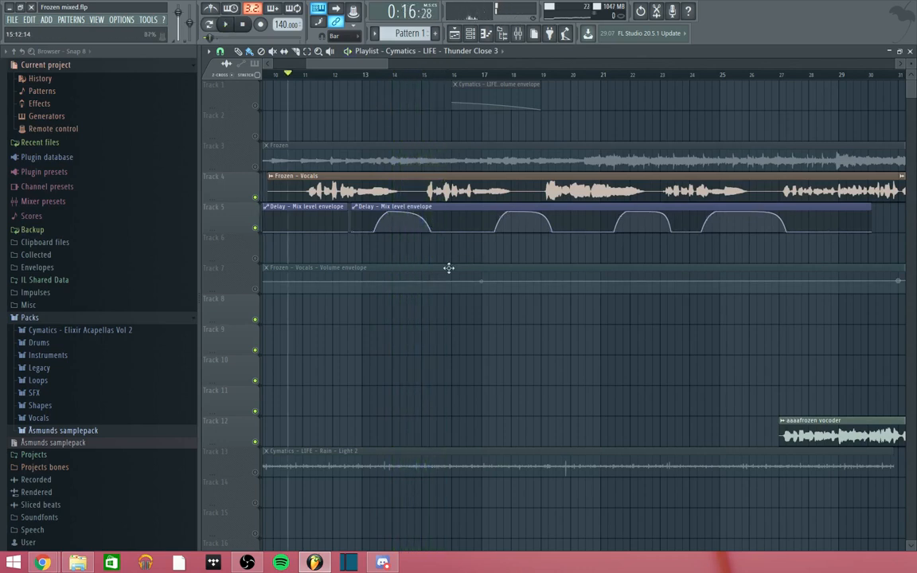
# Unmute Track 7, which holds the Frozen - Vocals volume envelope.
pyautogui.scroll(2, 476, 224)
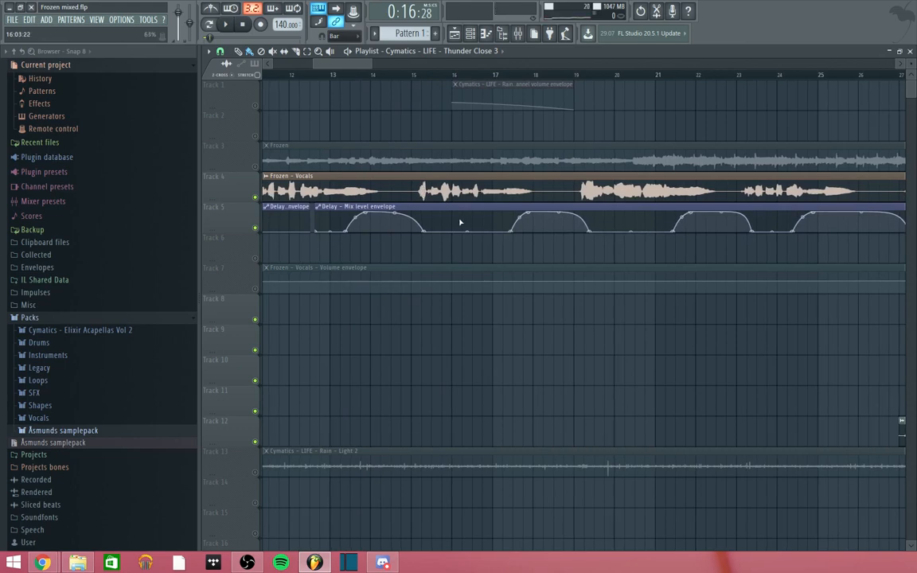
pyautogui.scroll(-8, 464, 222)
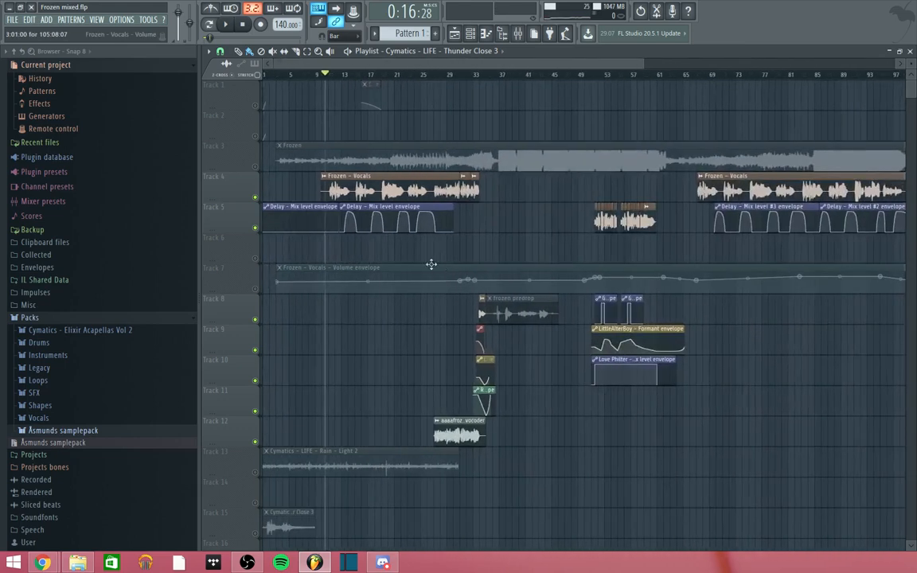
pyautogui.click(256, 288)
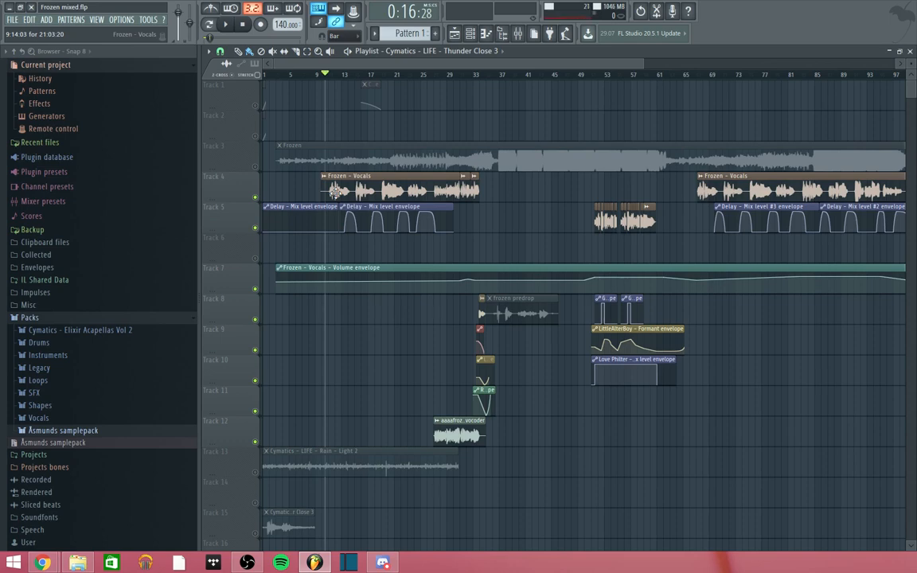
# Examine the Frozen - Vocals volume envelope on Track 7 along the arrangement against the vocal clips above it.
pyautogui.scroll(5, 303, 163)
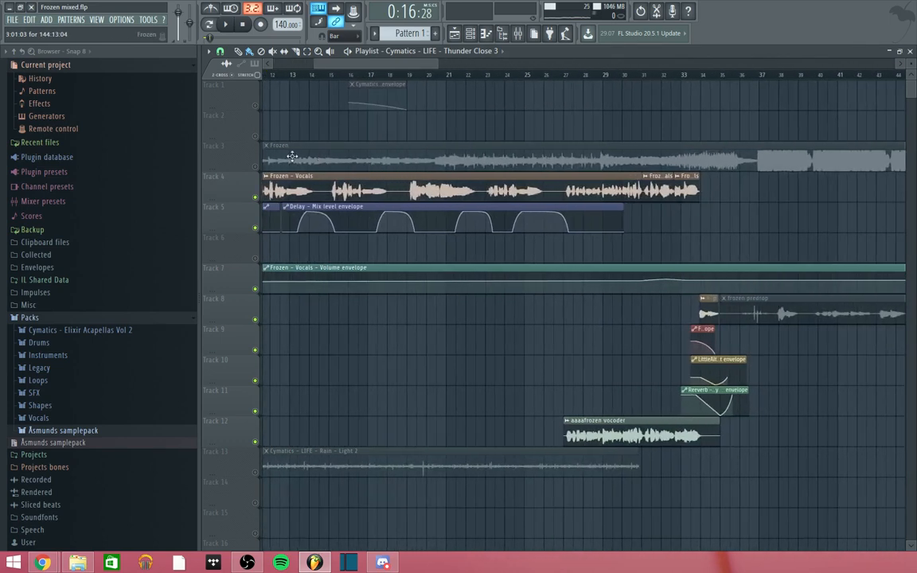
pyautogui.hscroll(-3, 303, 156)
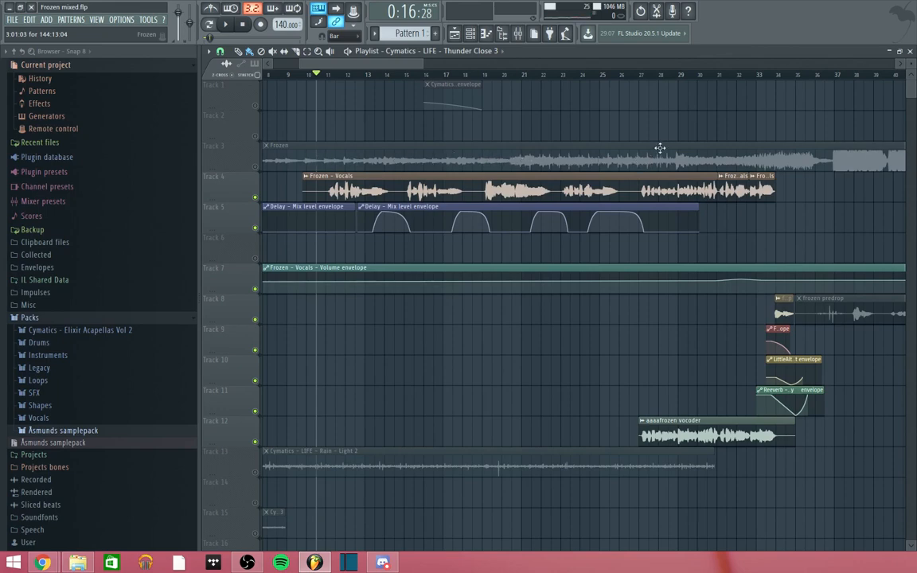
pyautogui.scroll(-5, 285, 282)
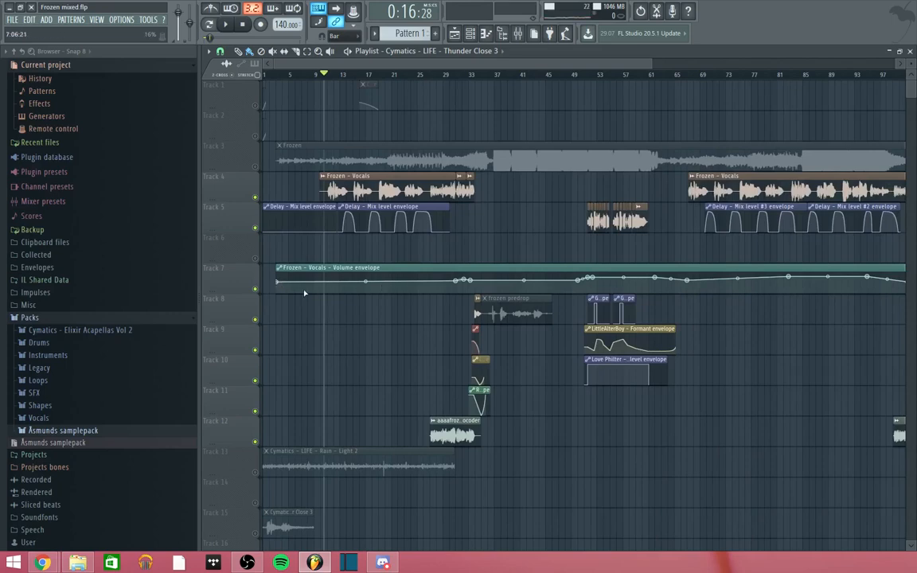
pyautogui.scroll(3, 727, 365)
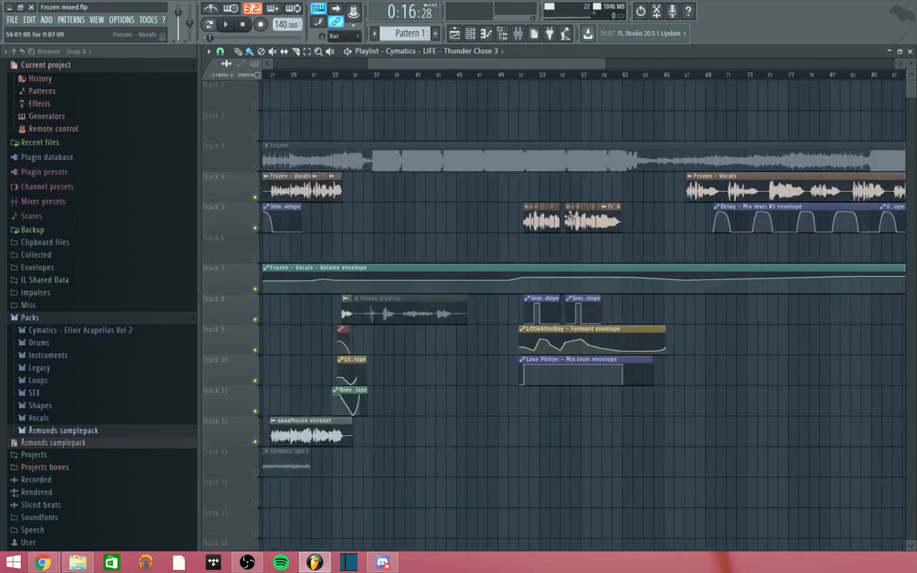
pyautogui.scroll(3, 369, 205)
pyautogui.scroll(-5, 517, 232)
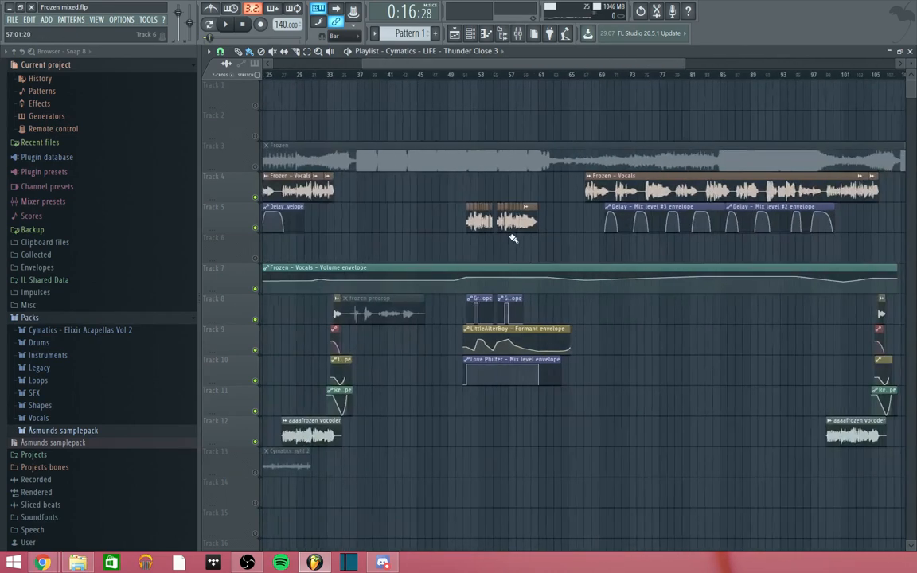
pyautogui.scroll(3, 798, 333)
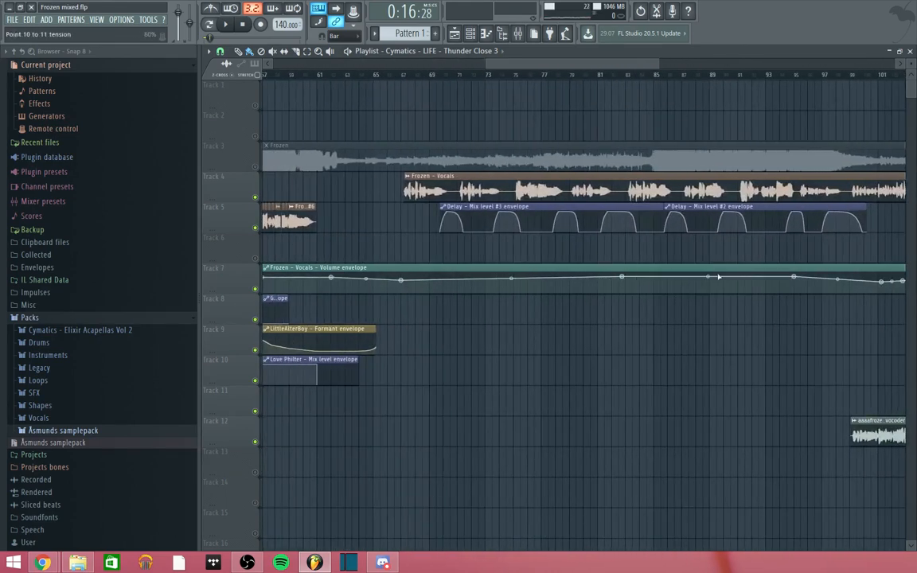
pyautogui.scroll(2, 785, 187)
pyautogui.moveTo(552, 64); pyautogui.dragTo(585, 66)
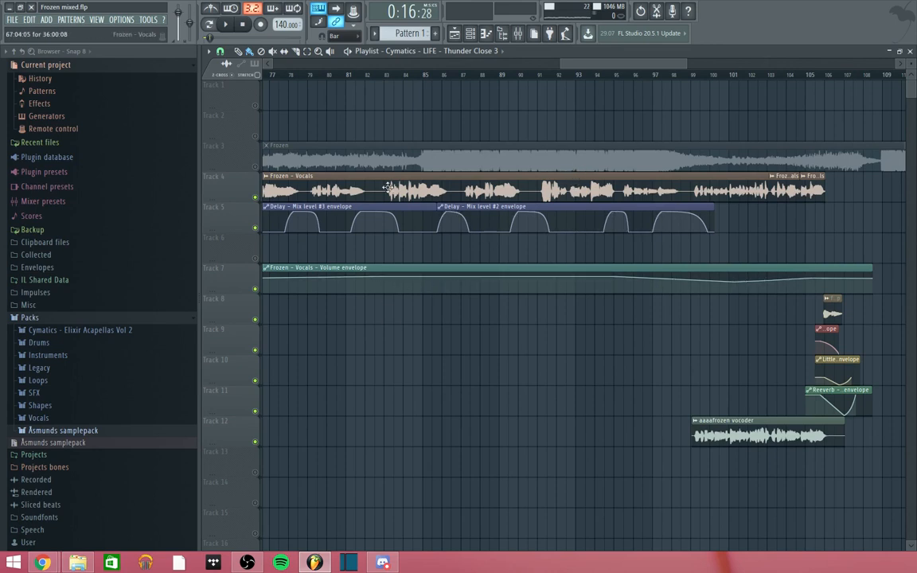
pyautogui.scroll(-5, 483, 227)
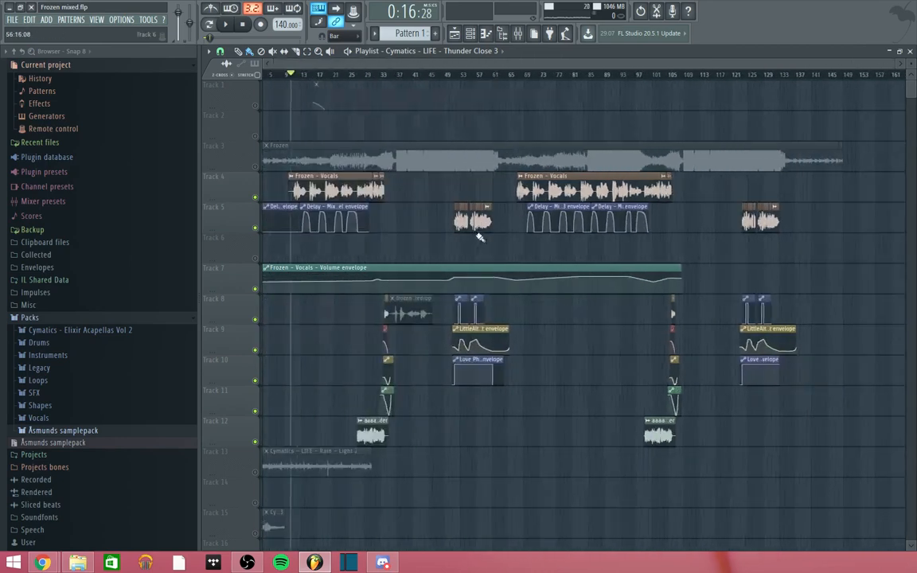
# Solo Track 4 with the Frozen - Vocals clips and start playback from about bar 27.
pyautogui.scroll(7, 408, 239)
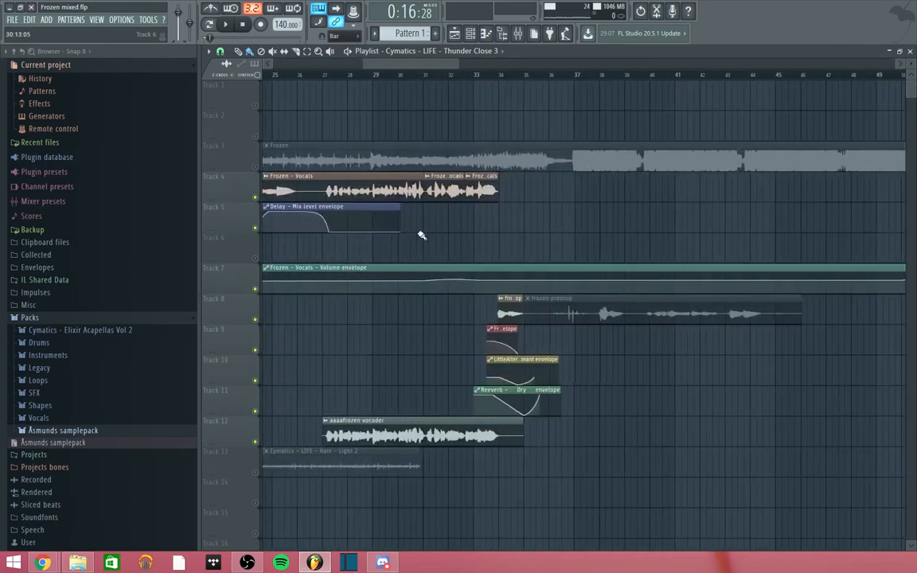
pyautogui.moveTo(402, 63); pyautogui.dragTo(389, 64)
pyautogui.rightClick(256, 196)
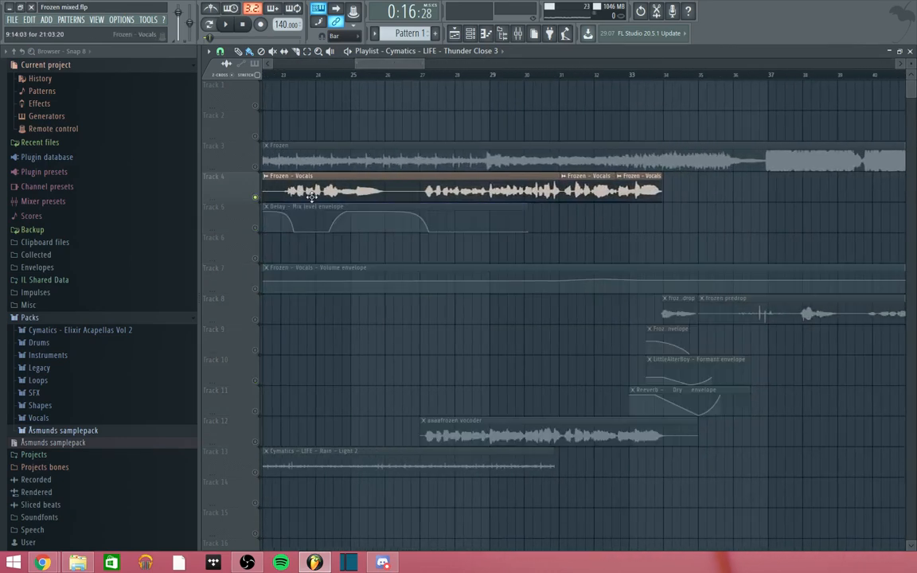
pyautogui.click(415, 75)
pyautogui.press('space')
# Unmute Tracks 7, 5, 8, 9, 10 and 11 during playback, and stop after hearing the frozen predrop clip.
pyautogui.click(255, 289)
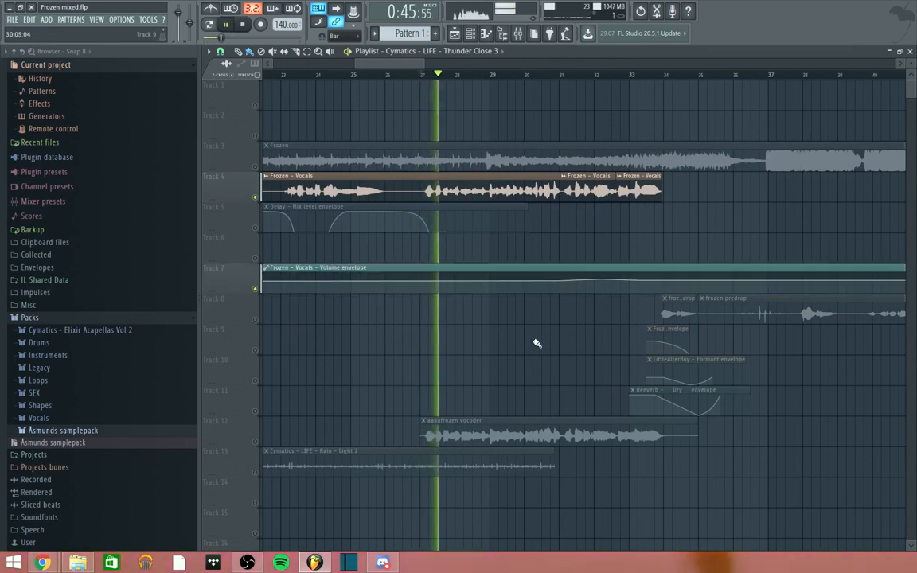
pyautogui.click(254, 228)
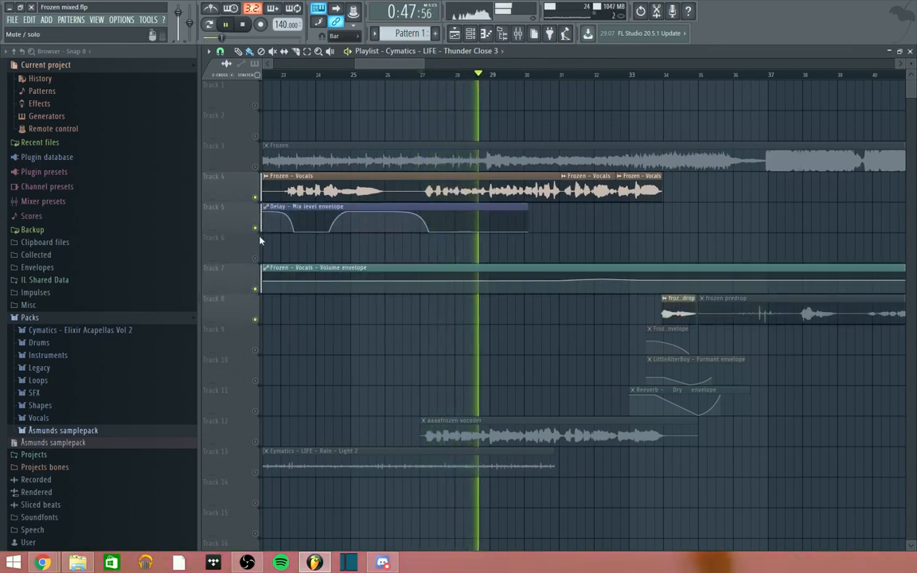
pyautogui.click(255, 319)
pyautogui.click(255, 350)
pyautogui.click(254, 381)
pyautogui.click(255, 411)
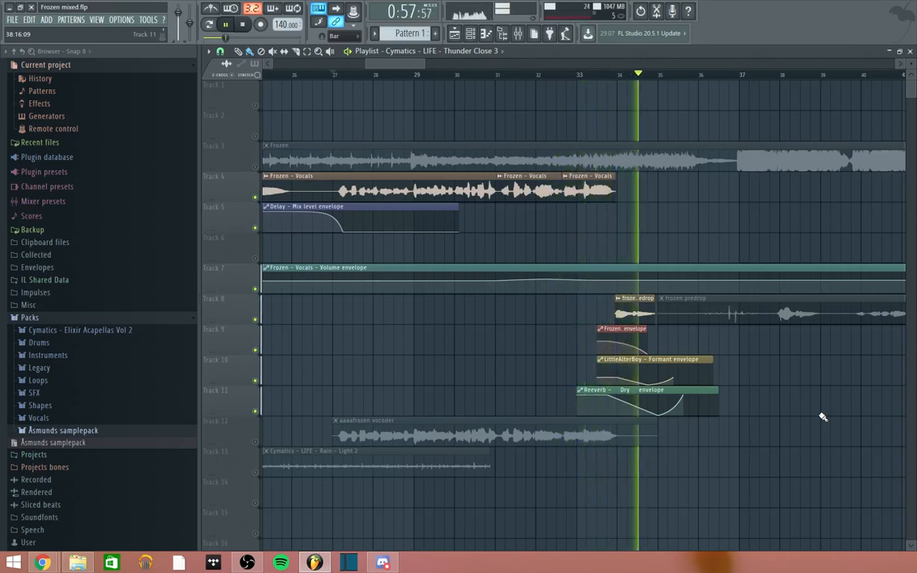
pyautogui.press('space')
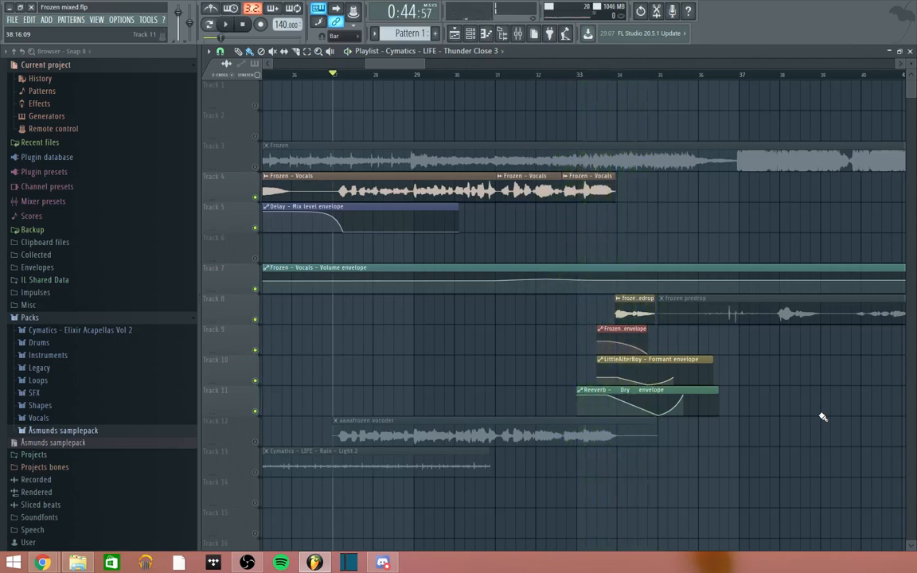
# Play the end of the vocals and the frozen predrop clip from just before bar 34, and stop.
pyautogui.scroll(-4, 530, 322)
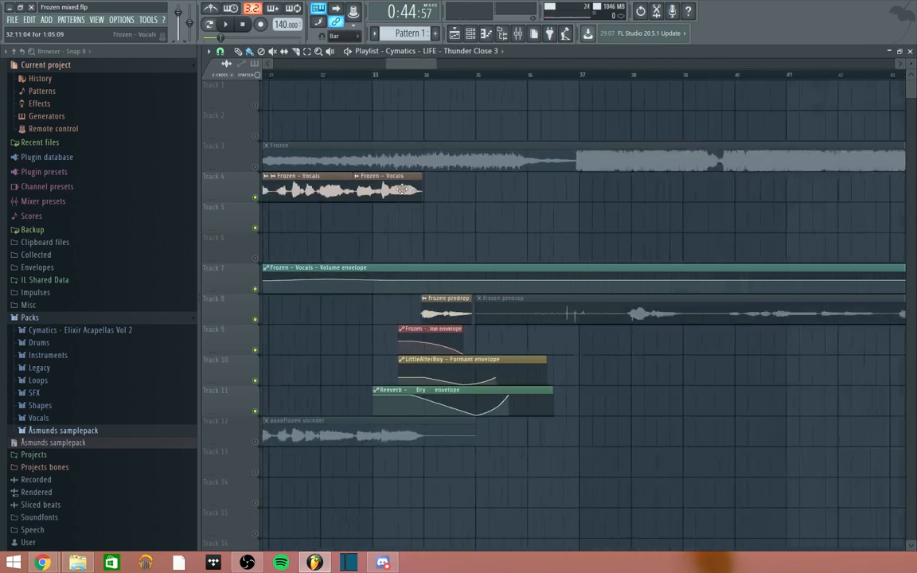
pyautogui.scroll(5, 508, 180)
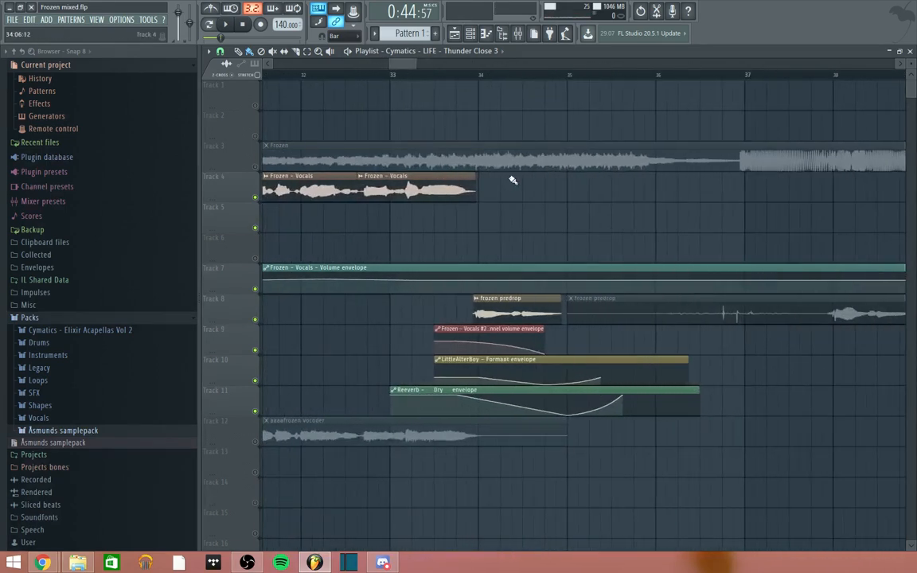
pyautogui.click(467, 75)
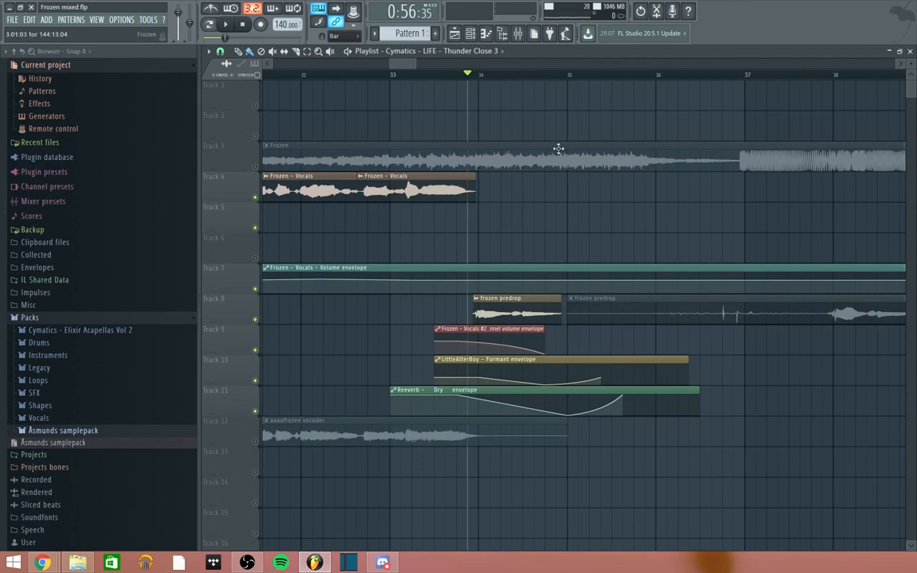
pyautogui.scroll(1, 503, 191)
pyautogui.scroll(2, 502, 192)
pyautogui.press('space')
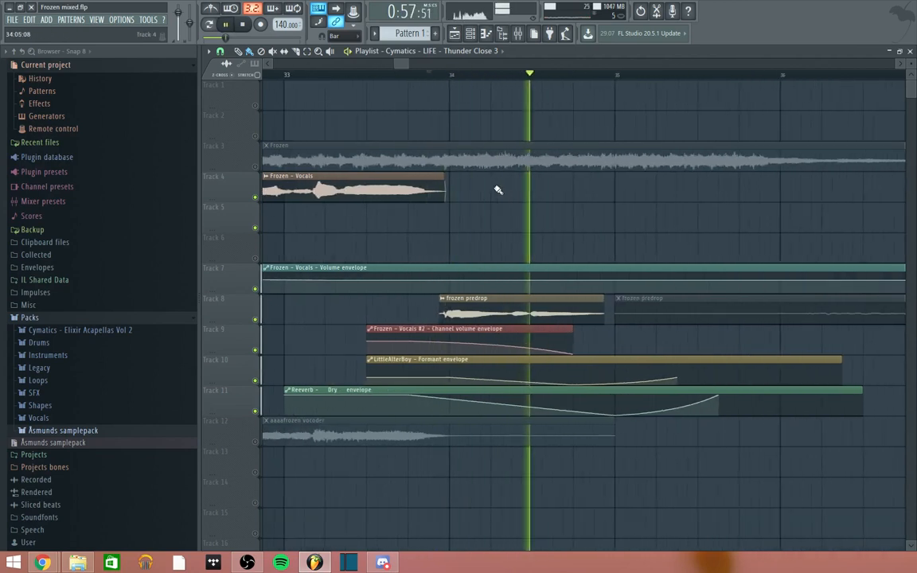
pyautogui.press('space')
# Examine the predrop envelopes, and open Fruity Reeverb on the Frozen - Vocals channel to watch its automated Dry level during playback.
pyautogui.scroll(-2, 450, 317)
pyautogui.scroll(2, 558, 328)
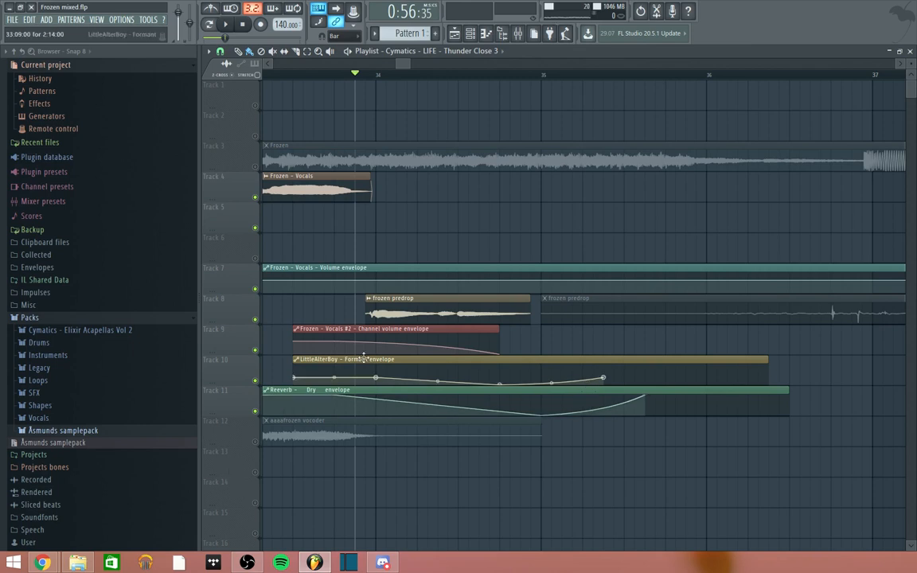
pyautogui.click(522, 34)
pyautogui.click(788, 313)
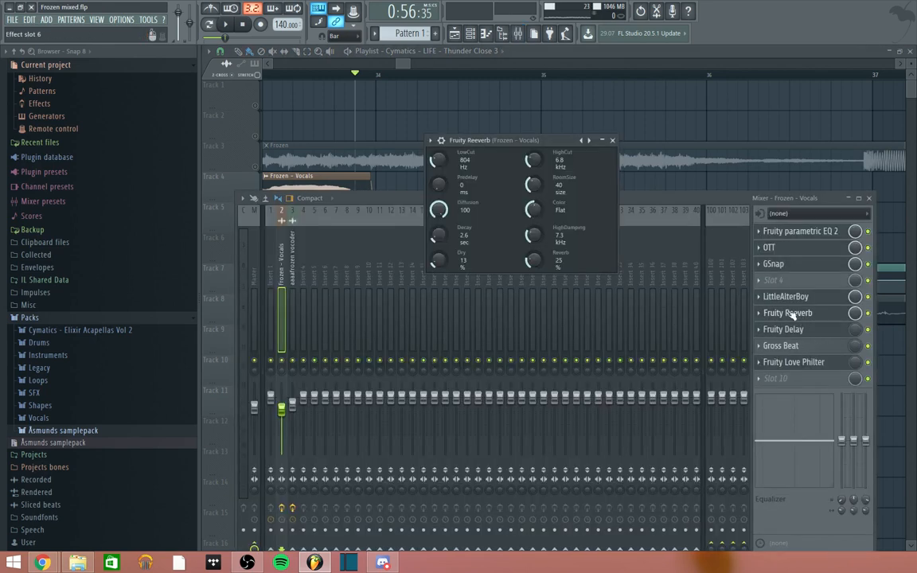
pyautogui.press('space')
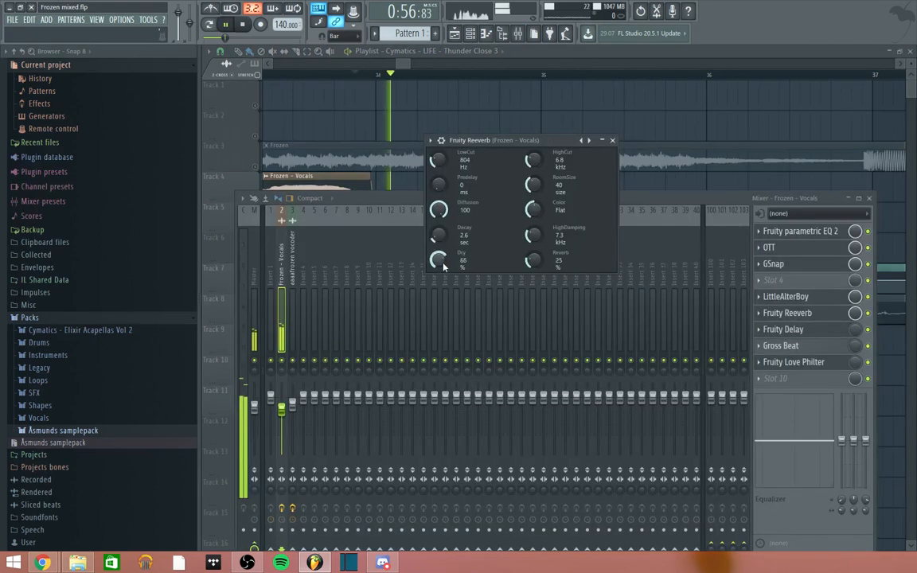
pyautogui.press('space')
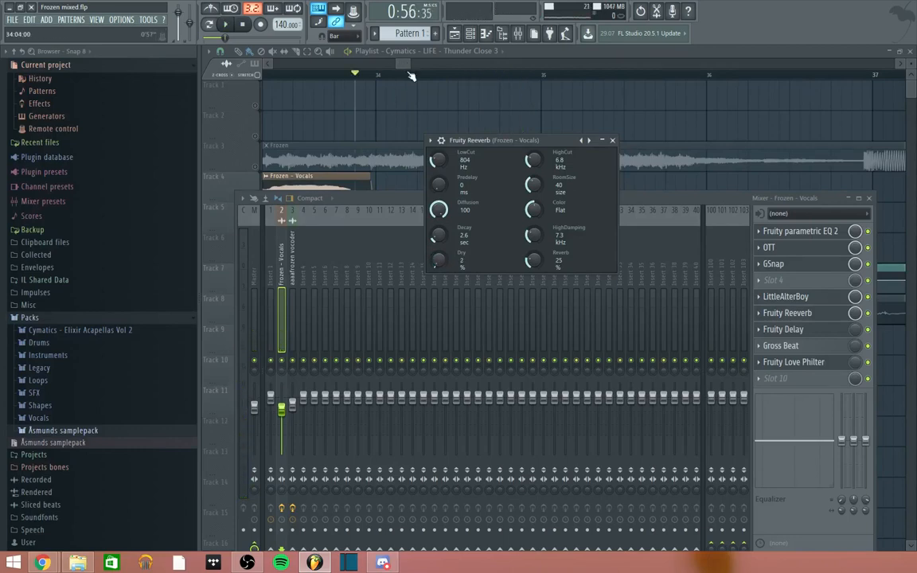
# Return to the start of the arrangement and play the vocals from just before bar 10.
pyautogui.moveTo(407, 64); pyautogui.dragTo(292, 70)
pyautogui.scroll(-6, 387, 102)
pyautogui.scroll(-4, 382, 79)
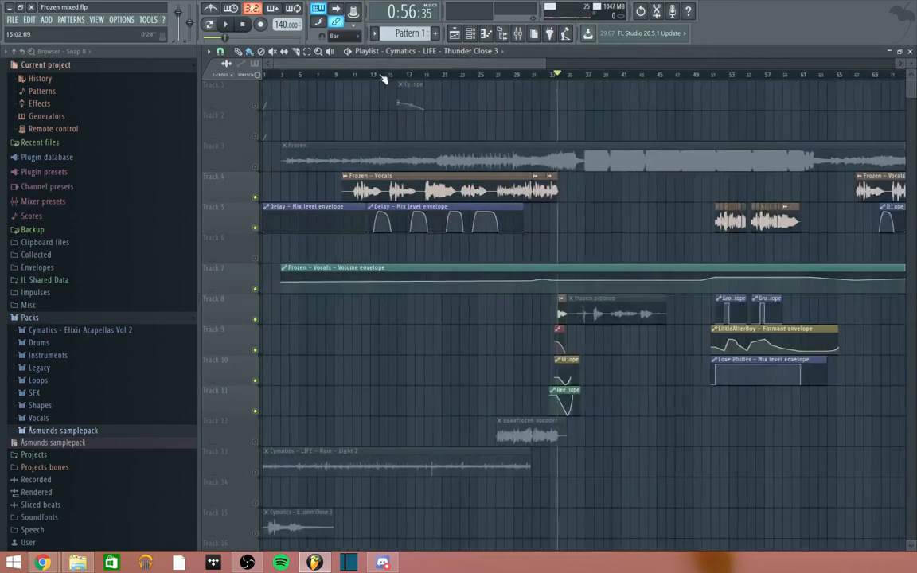
pyautogui.click(344, 74)
pyautogui.press('space')
# Lower Fruity Reeverb's Dry level on the Frozen - Vocals channel to about 8%, raise it to 100% while listening, and stop playback.
pyautogui.click(518, 34)
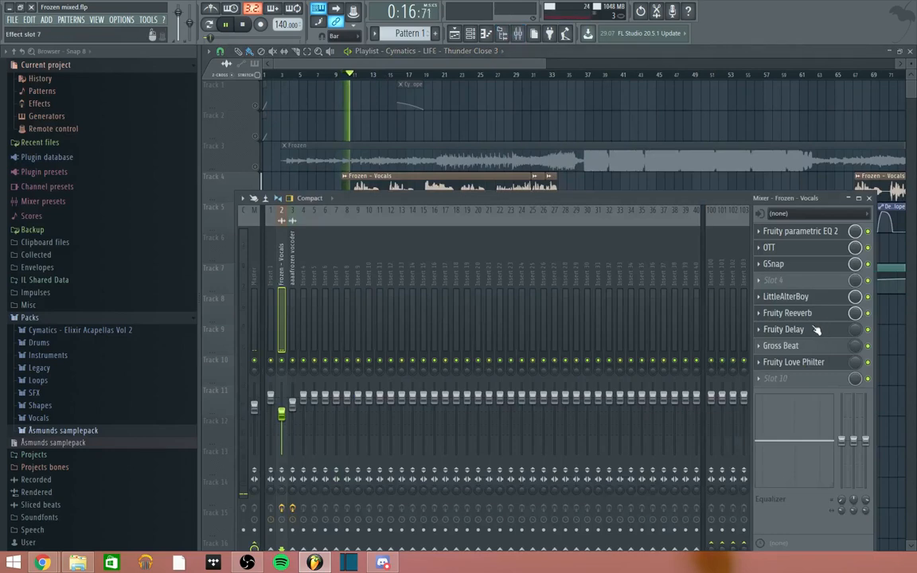
pyautogui.click(788, 313)
pyautogui.moveTo(438, 260); pyautogui.dragTo(438, 335)
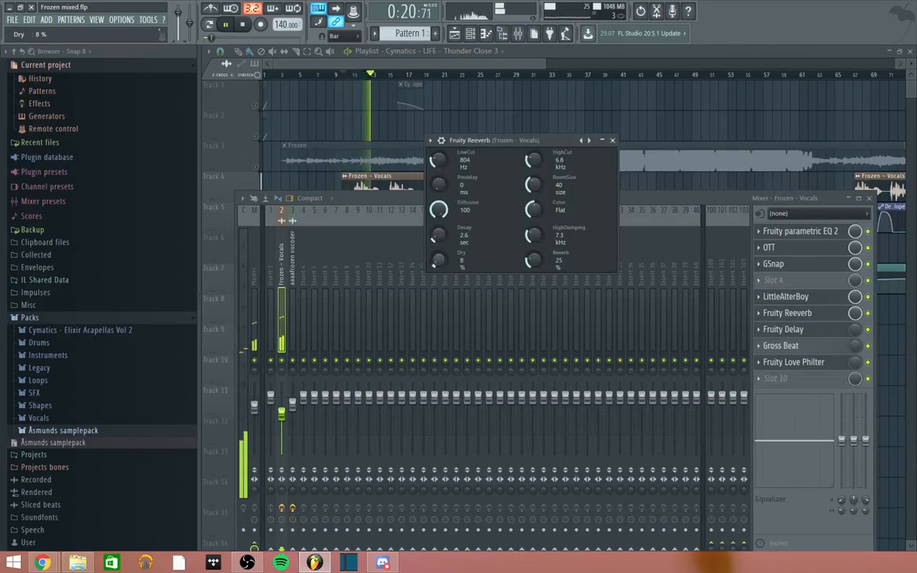
pyautogui.moveTo(438, 262); pyautogui.dragTo(438, 183)
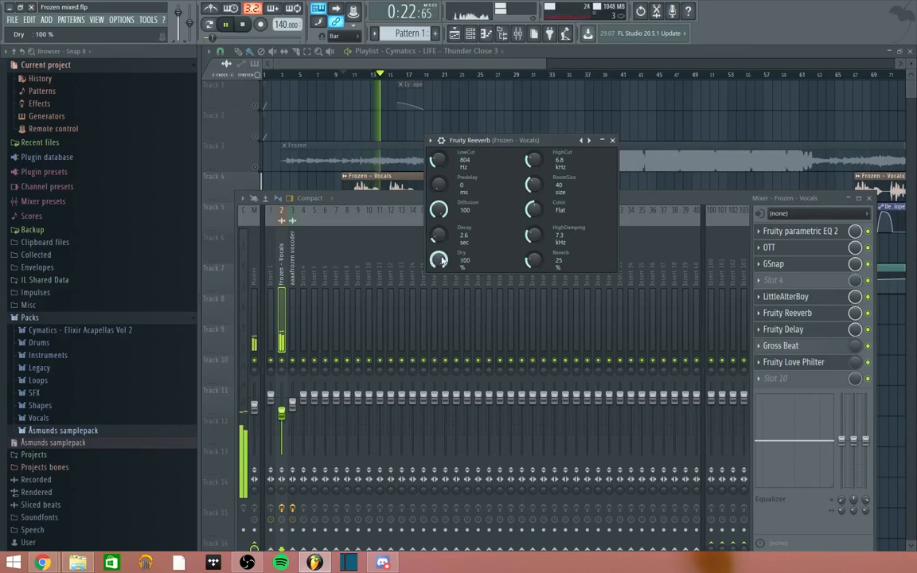
pyautogui.press('space')
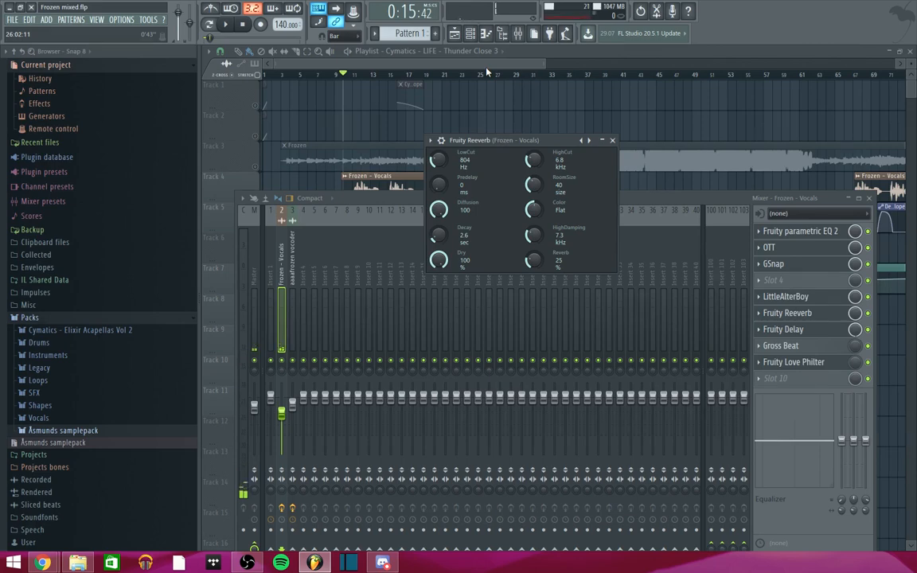
# Solo Track 12 with the aaaafrozen vocoder clip and play it on its own from bar 27.
pyautogui.click(569, 54)
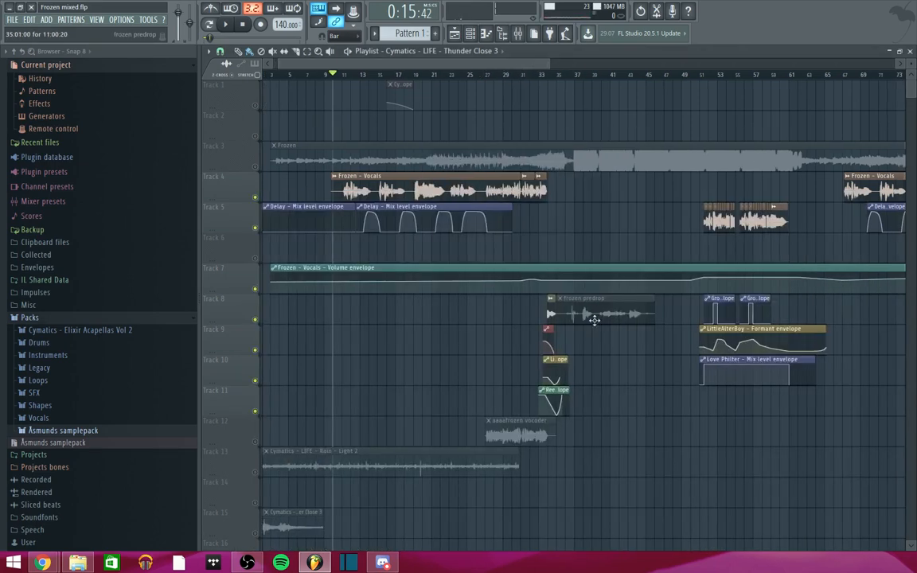
pyautogui.scroll(1, 570, 450)
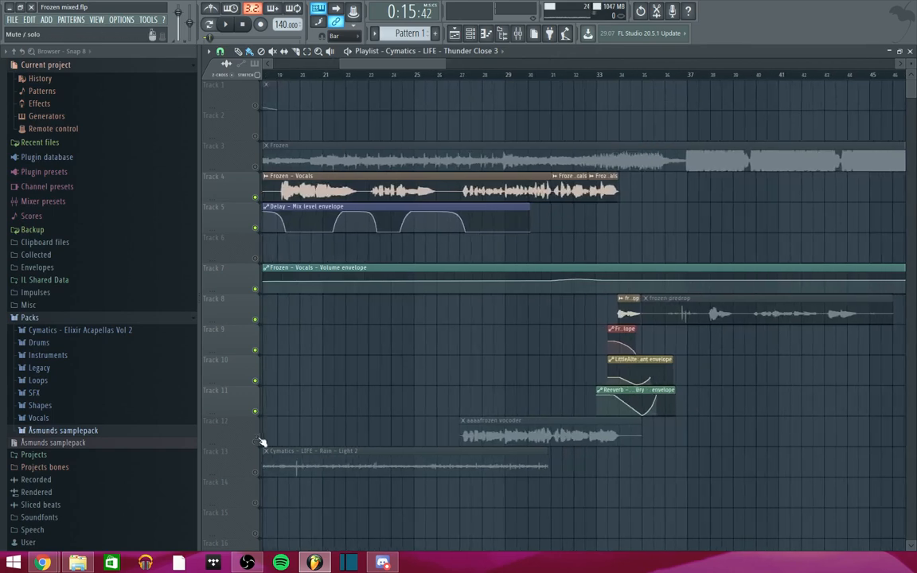
pyautogui.click(256, 442)
pyautogui.scroll(2, 632, 471)
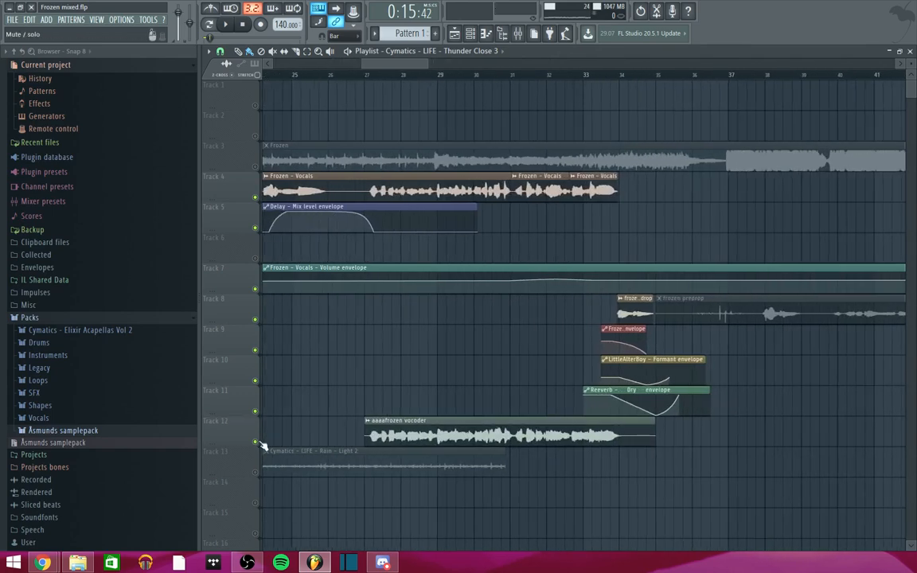
pyautogui.rightClick(256, 442)
pyautogui.press('space')
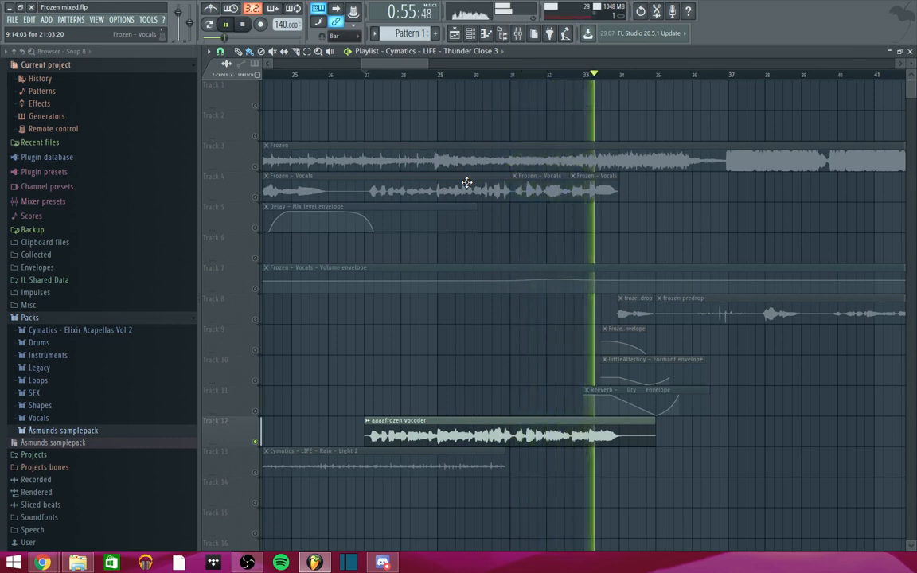
pyautogui.press('space')
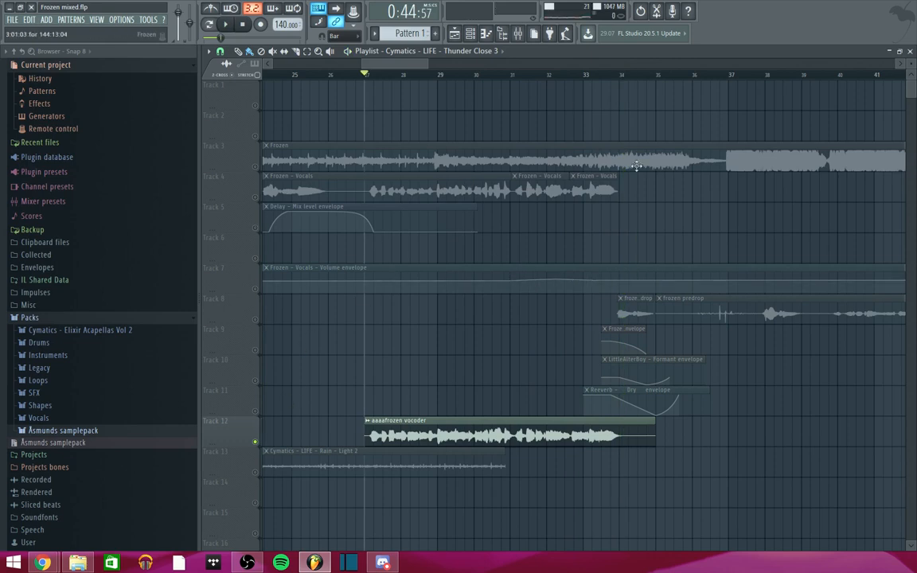
# Unmute Tracks 4, 5, 8, 9, 10 and 11 and play them together with the vocoder from bar 27.
pyautogui.click(257, 199)
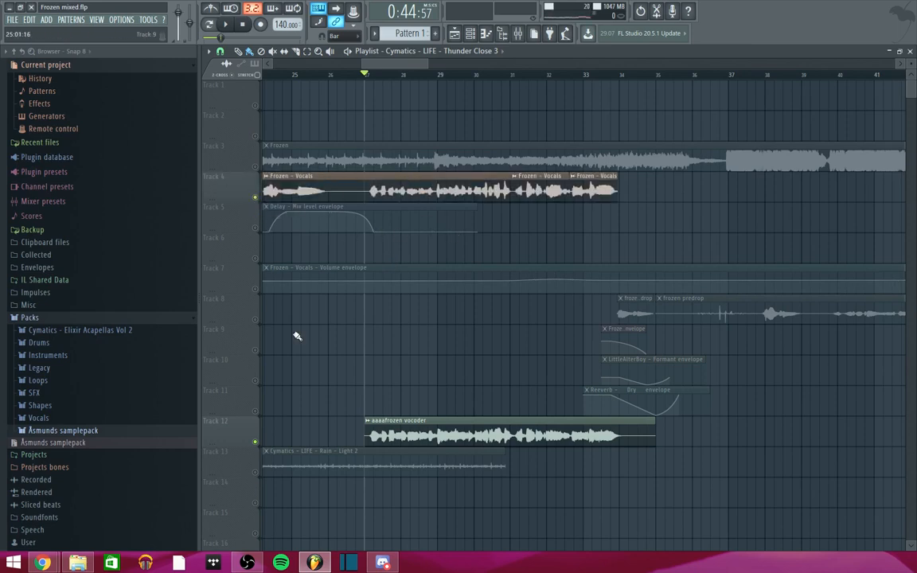
pyautogui.click(255, 320)
pyautogui.click(255, 228)
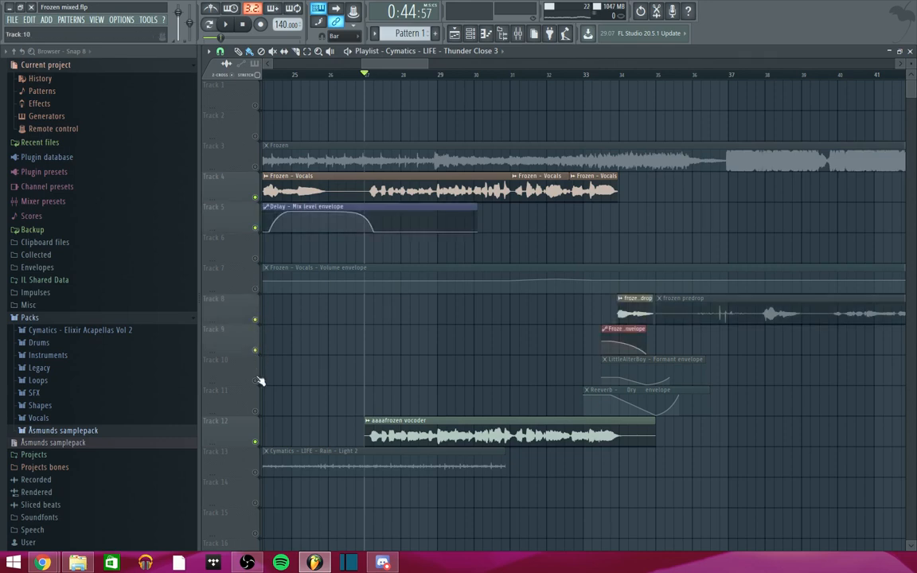
pyautogui.click(256, 381)
pyautogui.click(256, 411)
pyautogui.click(224, 24)
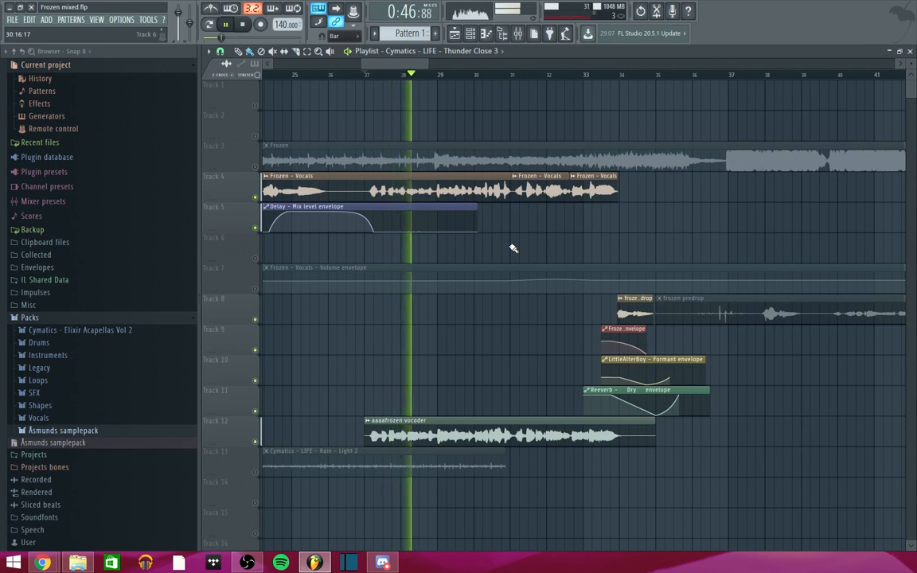
# Unmute the Frozen - Vocals volume envelope on Track 7, listen to the vocals with it, and stop playback.
pyautogui.click(256, 289)
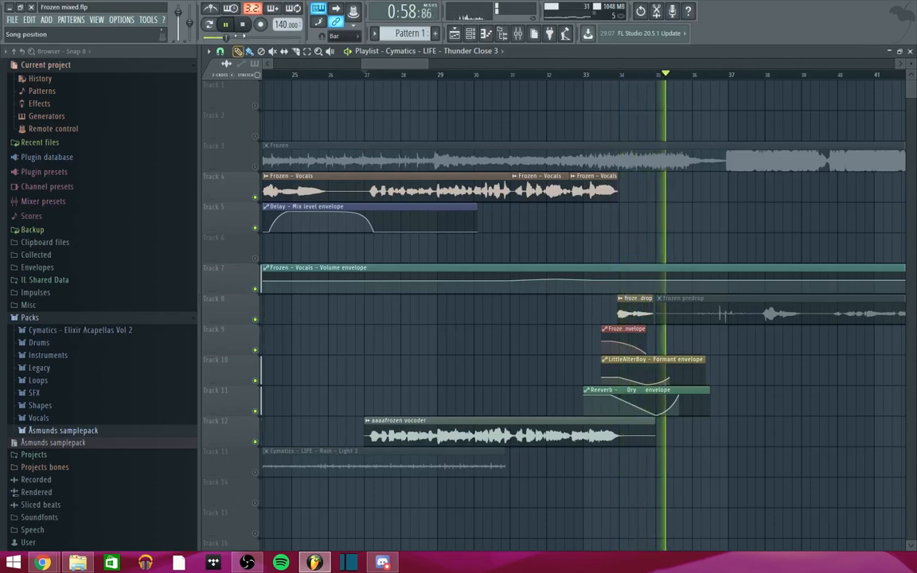
pyautogui.press('space')
# Check the effects on the Frozen - Vocals mixer channel and play the chopped vocals on Track 5 from bar 51.
pyautogui.moveTo(426, 64); pyautogui.dragTo(647, 65)
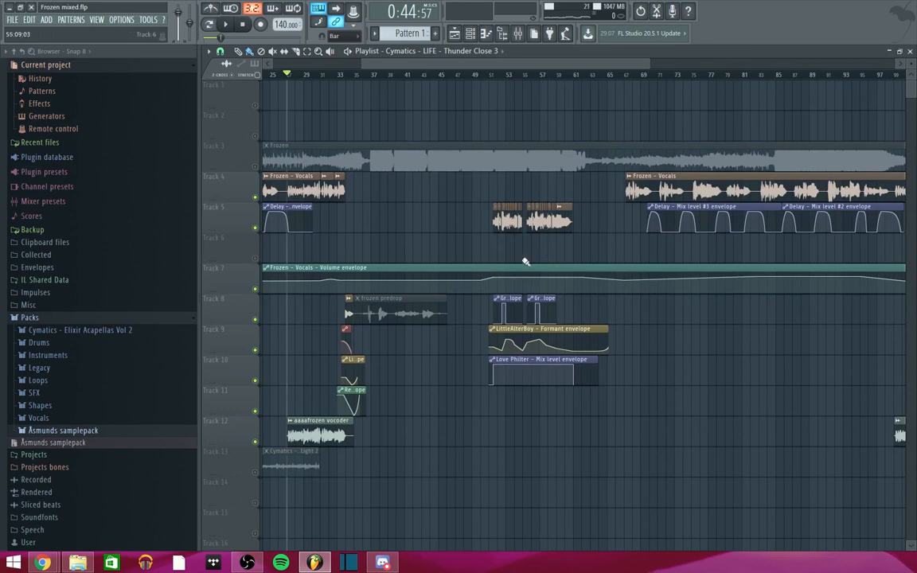
pyautogui.scroll(5, 525, 261)
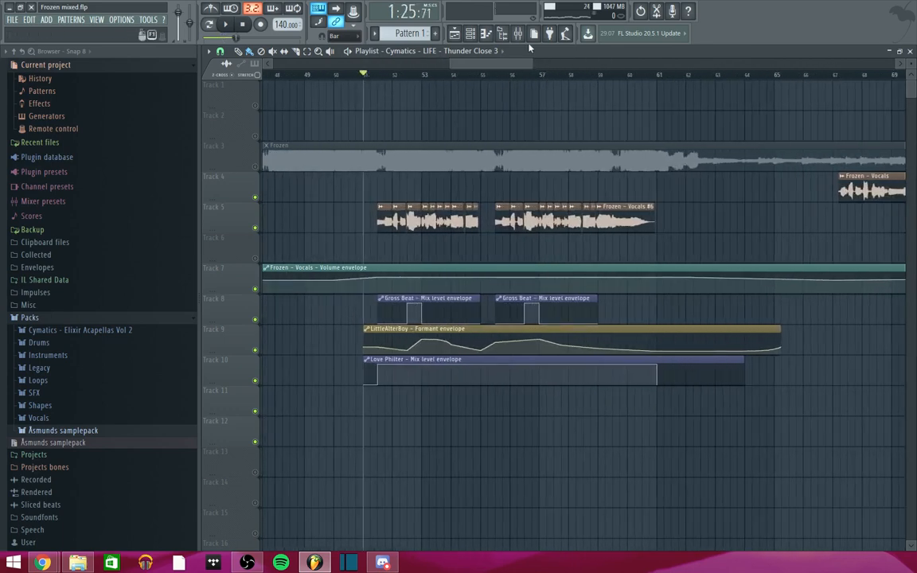
pyautogui.click(518, 33)
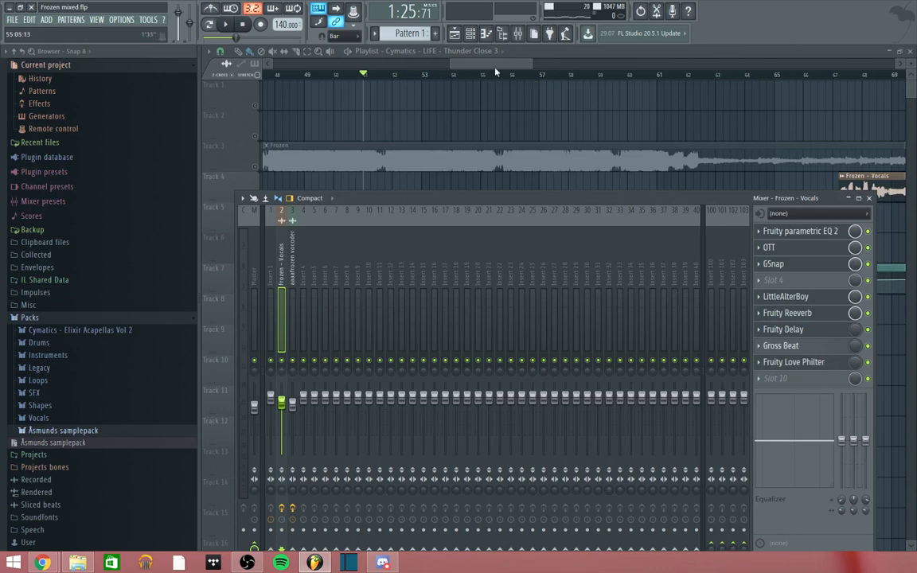
pyautogui.moveTo(496, 64); pyautogui.dragTo(483, 64)
pyautogui.scroll(3, 606, 254)
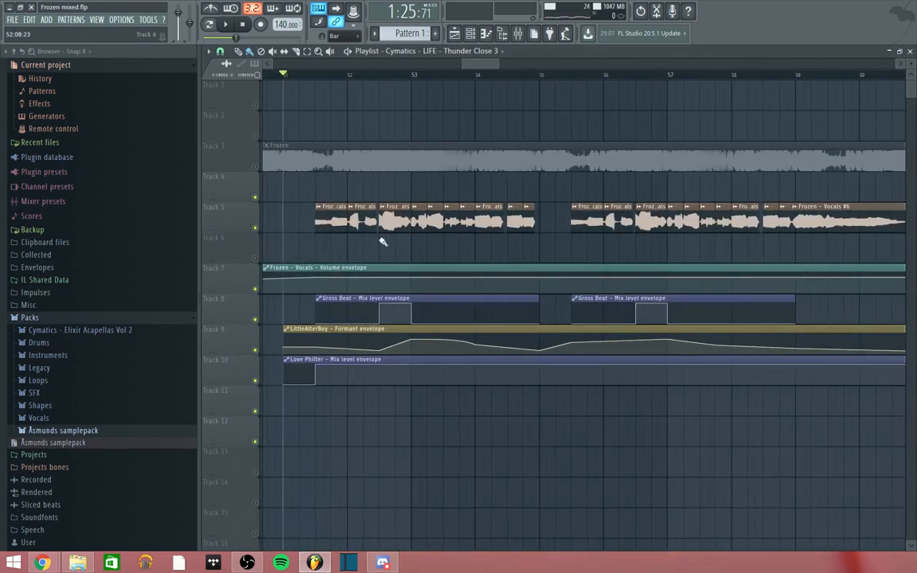
pyautogui.press('space')
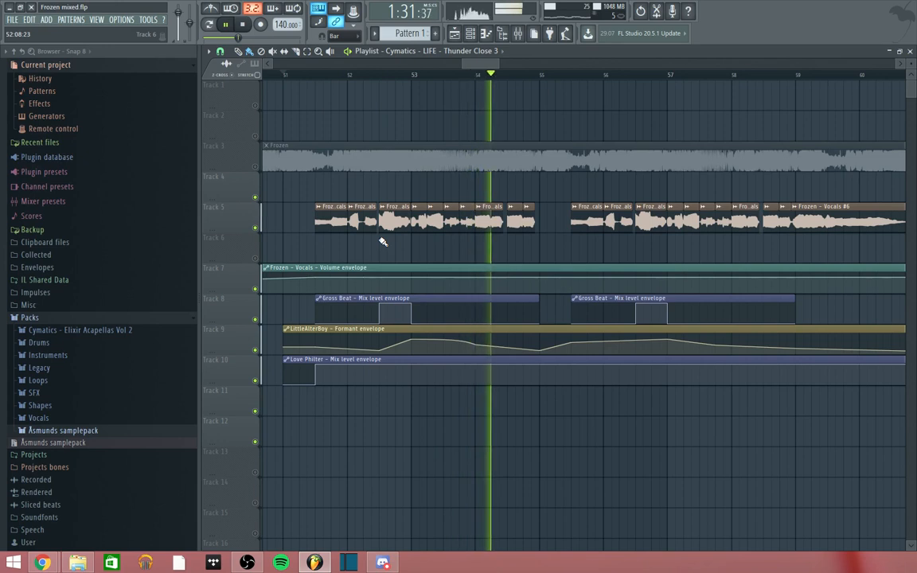
pyautogui.press('space')
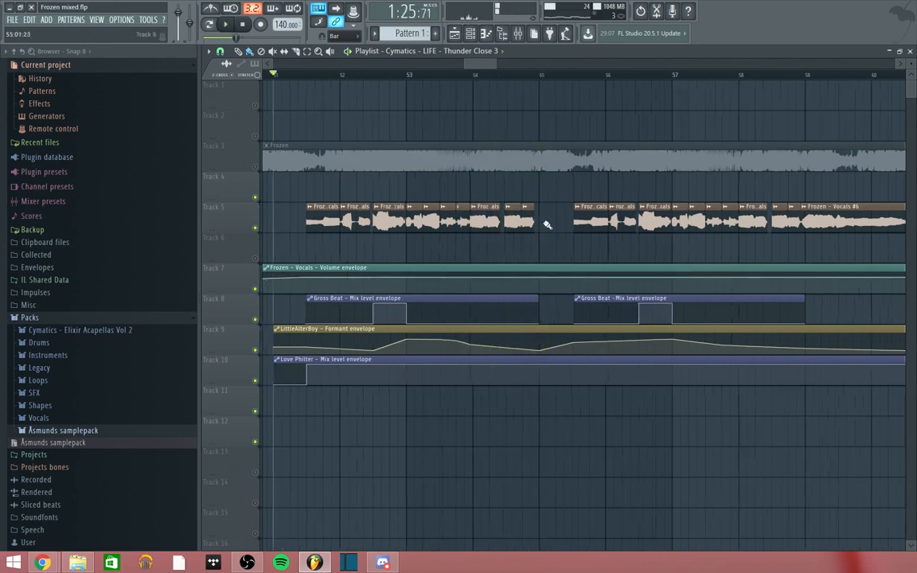
# Audition the short Frozen - Vocals #5 chop just before bar 55 several times, starting playback right at the clip.
pyautogui.scroll(4, 547, 231)
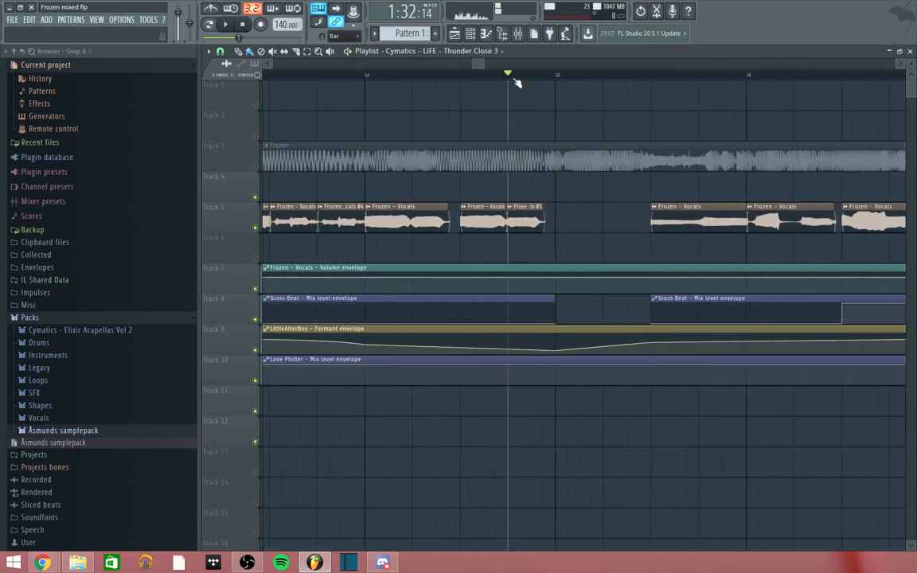
pyautogui.press('space')
pyautogui.press('space')
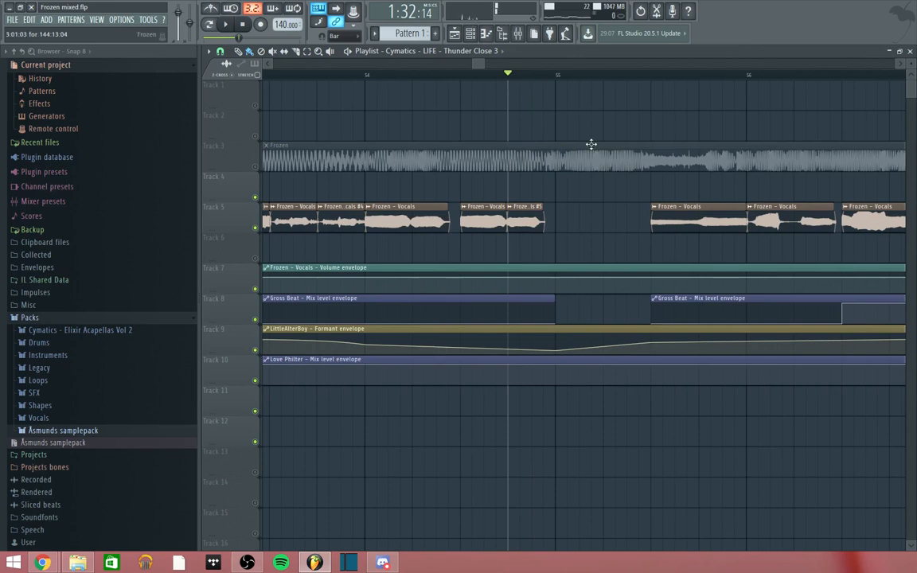
pyautogui.press('space')
pyautogui.press('space')
pyautogui.press('space')
pyautogui.press('space')
pyautogui.press('space')
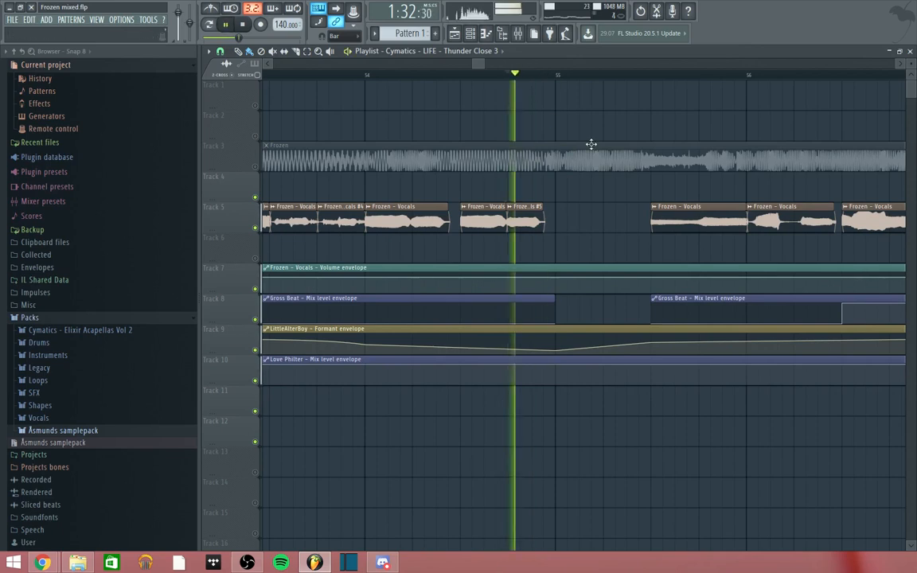
pyautogui.press('space')
# Mute the Gross Beat, LittleAlterBoy and Love Philter envelopes on Tracks 8, 9 and 10, and play the chopped vocals from bar 51.
pyautogui.scroll(-6, 580, 251)
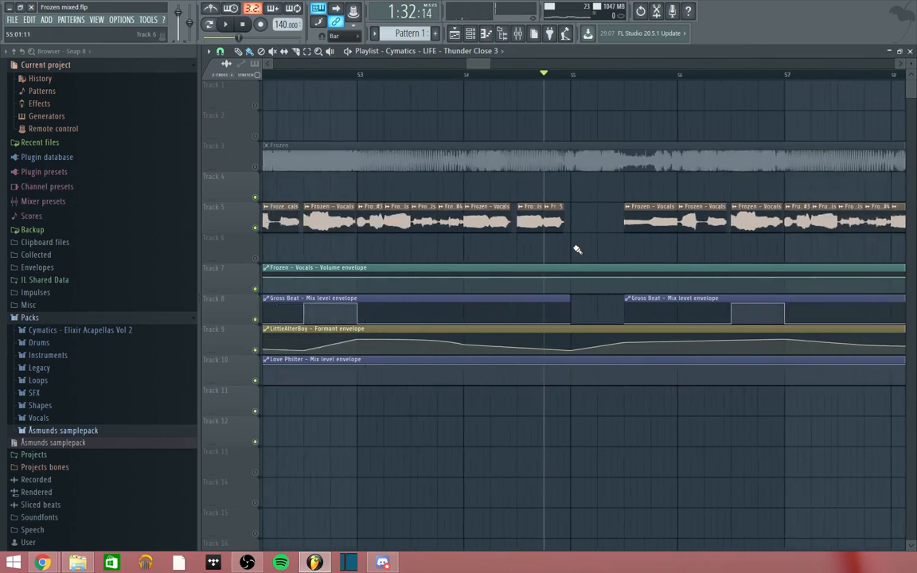
pyautogui.scroll(1, 680, 340)
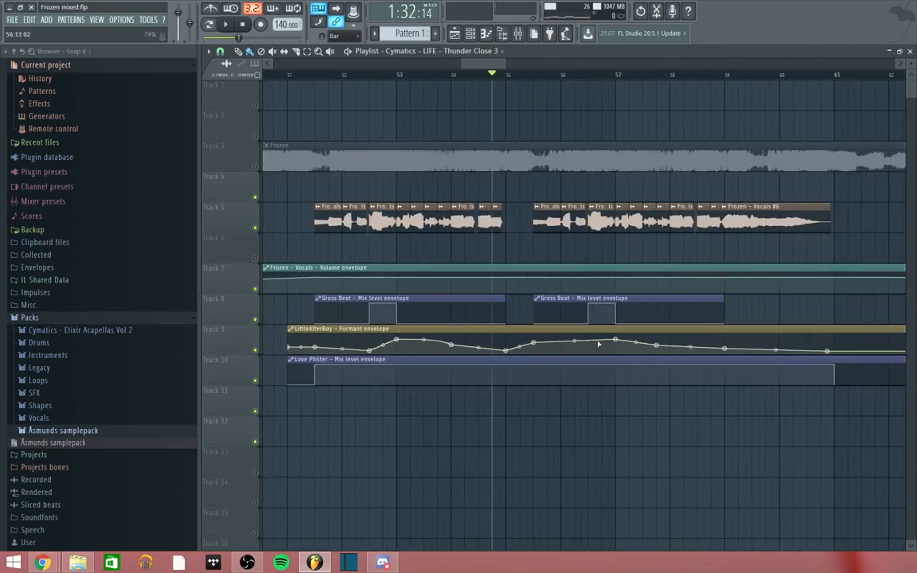
pyautogui.click(256, 320)
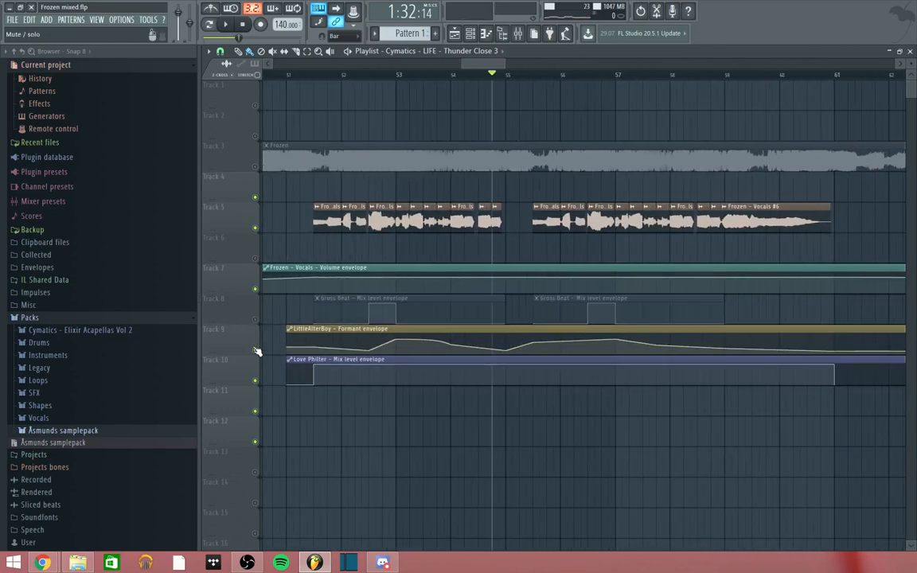
pyautogui.click(256, 350)
pyautogui.click(256, 381)
pyautogui.scroll(2, 285, 347)
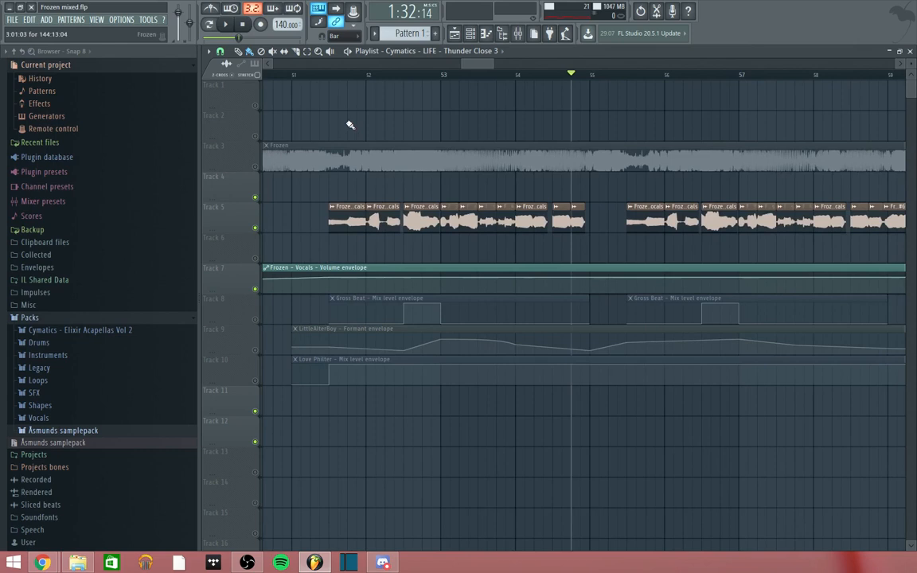
pyautogui.click(295, 75)
pyautogui.press('space')
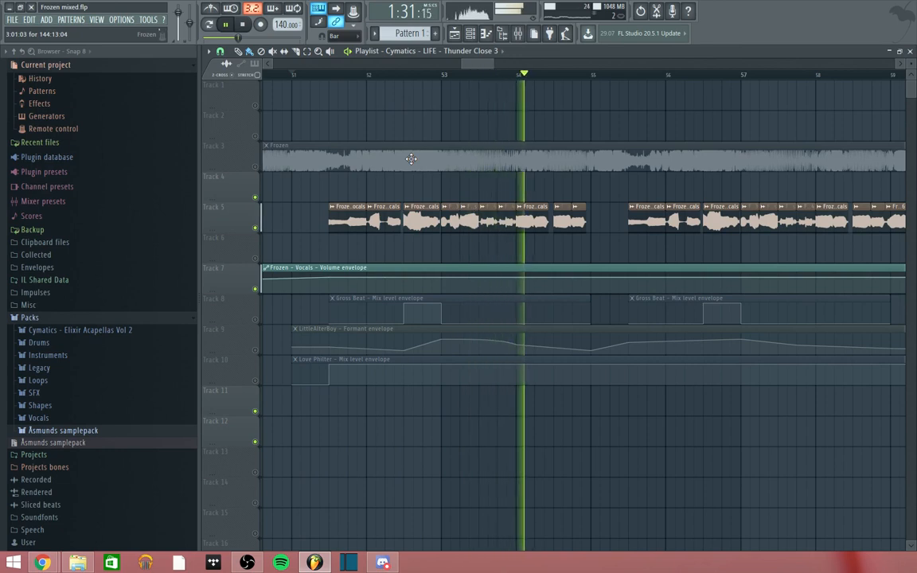
pyautogui.press('space')
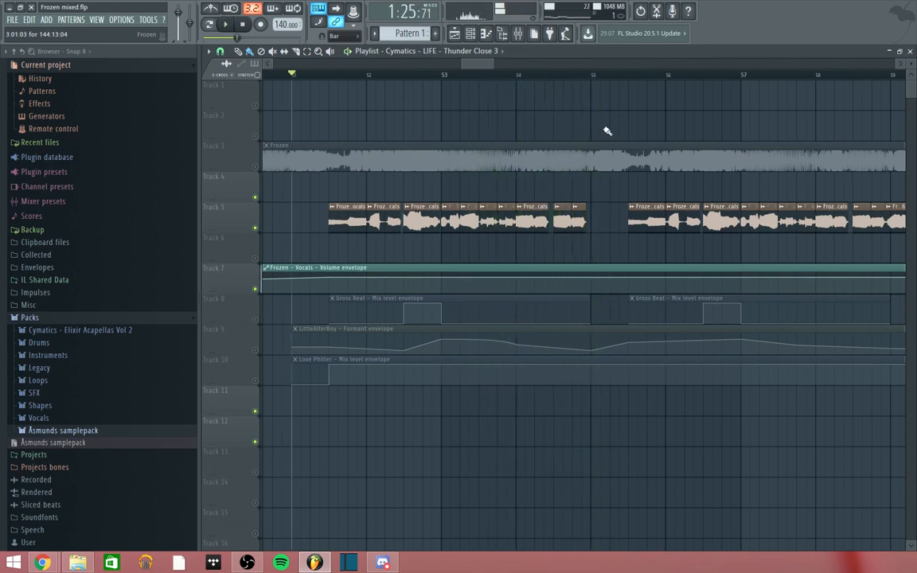
# Play the second chopped vocal phrase from just before bar 55 and return the song position to bar 51.
pyautogui.press('space')
pyautogui.press('space')
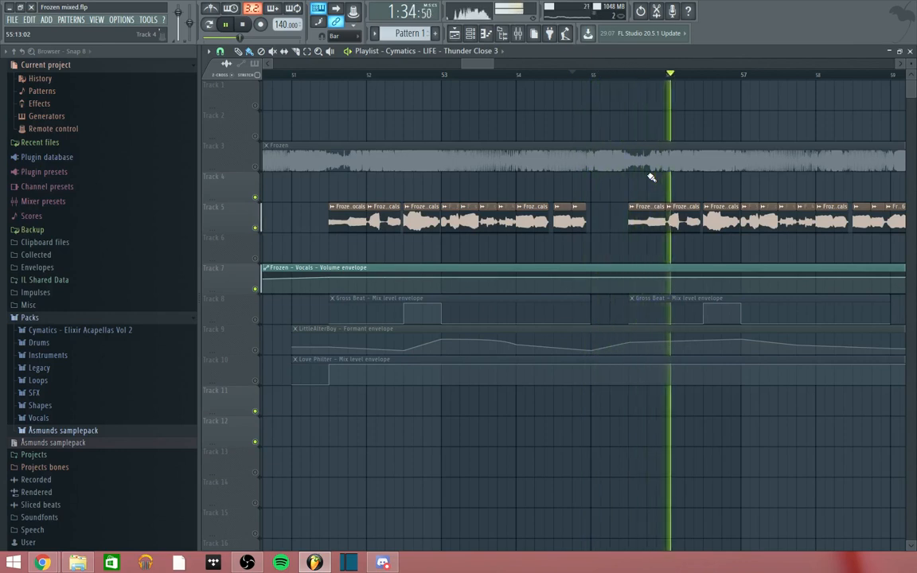
pyautogui.press('space')
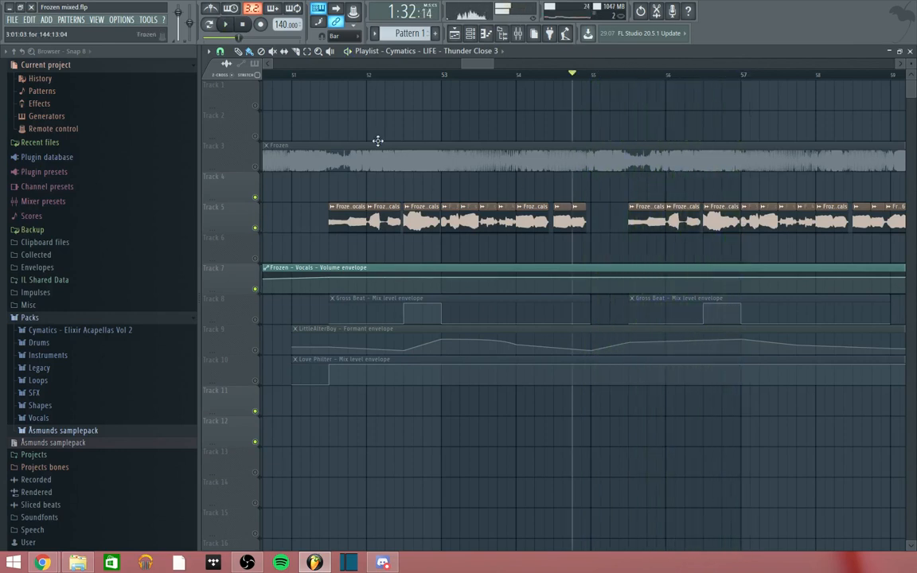
pyautogui.click(293, 75)
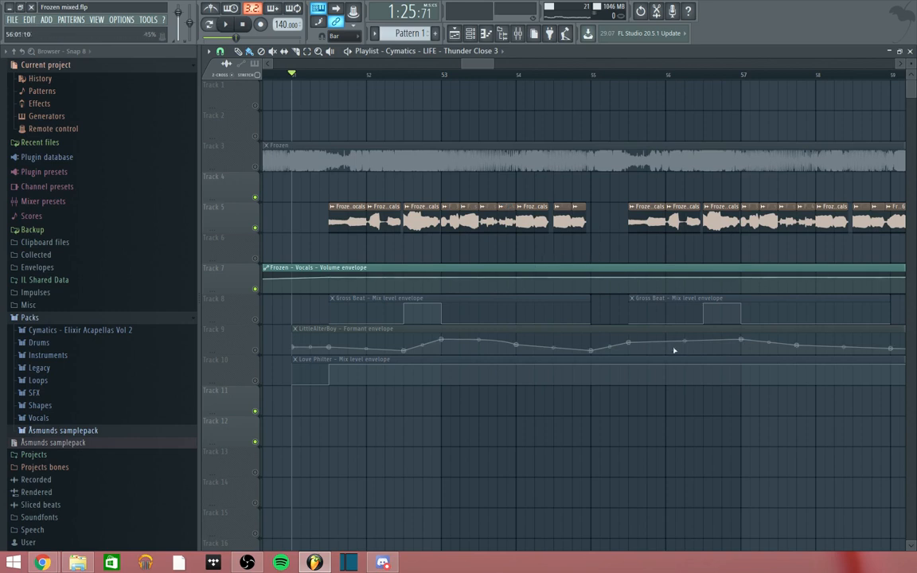
# Play the vocal chop starting midway through bar 52 with Track 8's Gross Beat envelope muted.
pyautogui.keyDown('ctrl'); pyautogui.scroll(4, 373, 323); pyautogui.keyUp('ctrl')
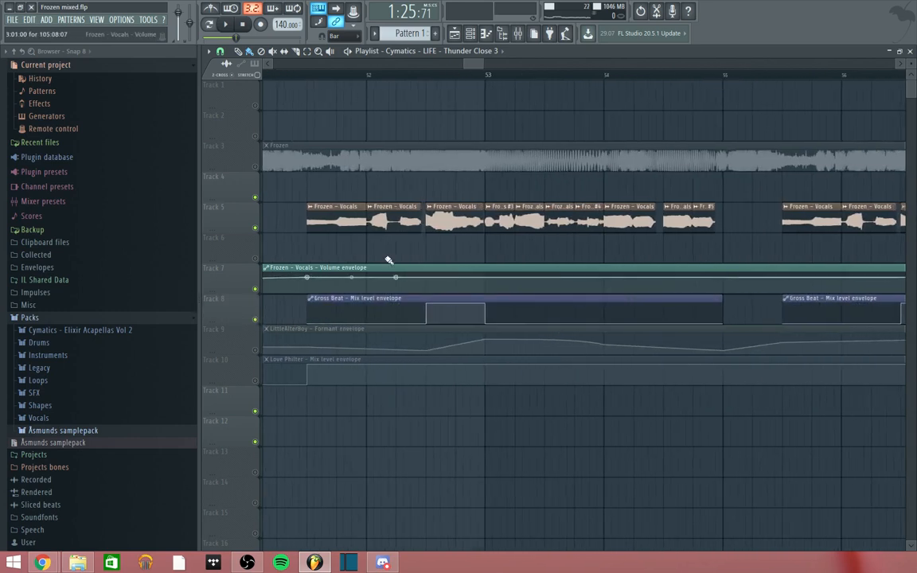
pyautogui.click(266, 297)
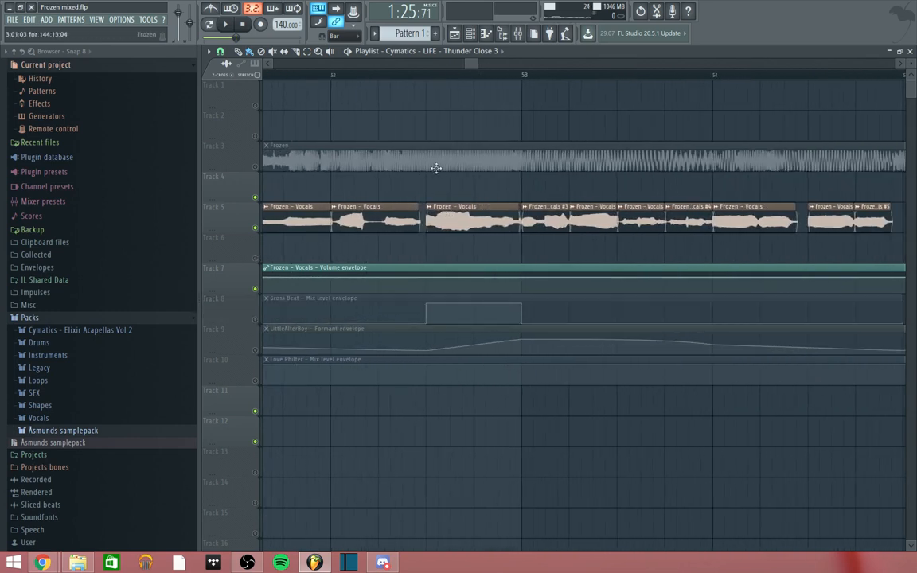
pyautogui.press('space')
pyautogui.press('space')
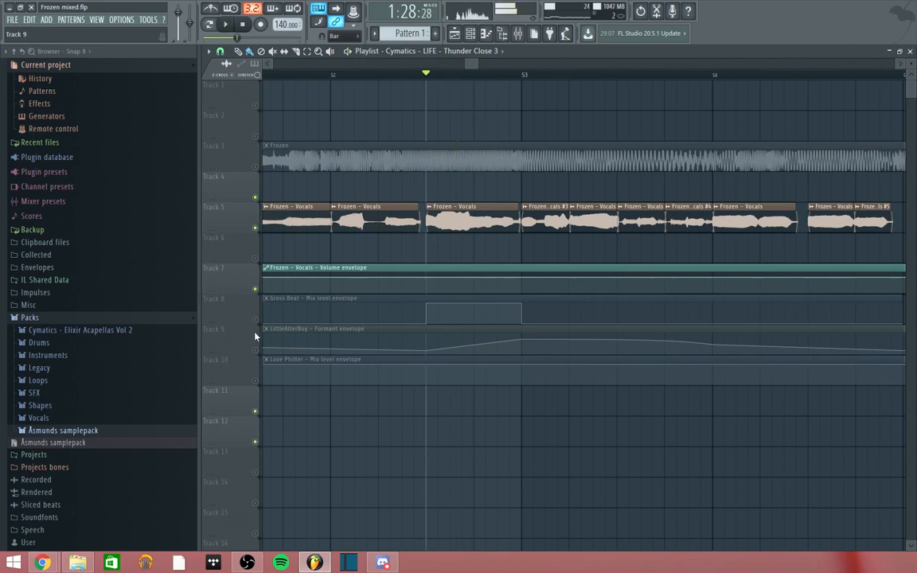
# Unmute the Gross Beat mix level envelope on Track 8 and replay the chop from midway through bar 52.
pyautogui.click(257, 320)
pyautogui.press('space')
pyautogui.press('space')
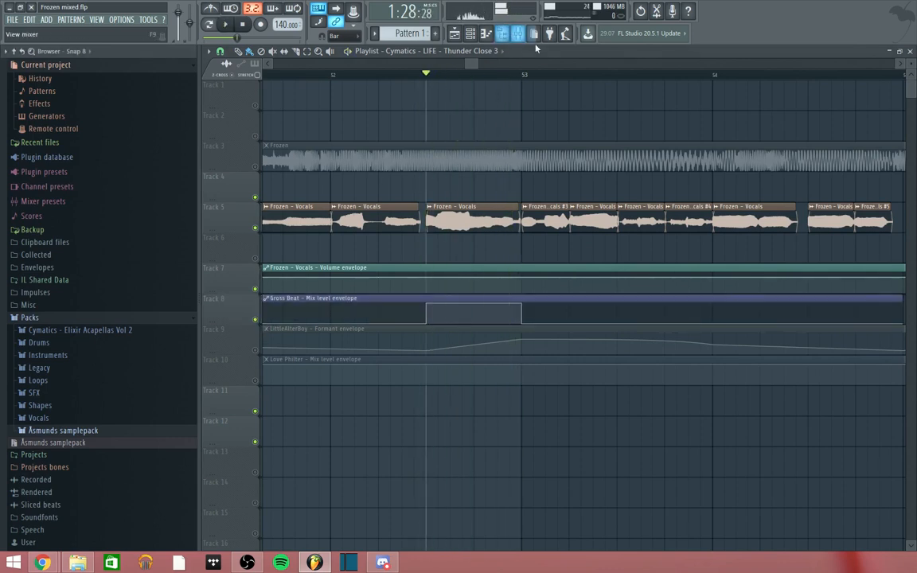
# Open Gross Beat on the Frozen - Vocals channel, examine its 1/3 Bt Gate volume pattern, and close the plugin and mixer.
pyautogui.click(519, 35)
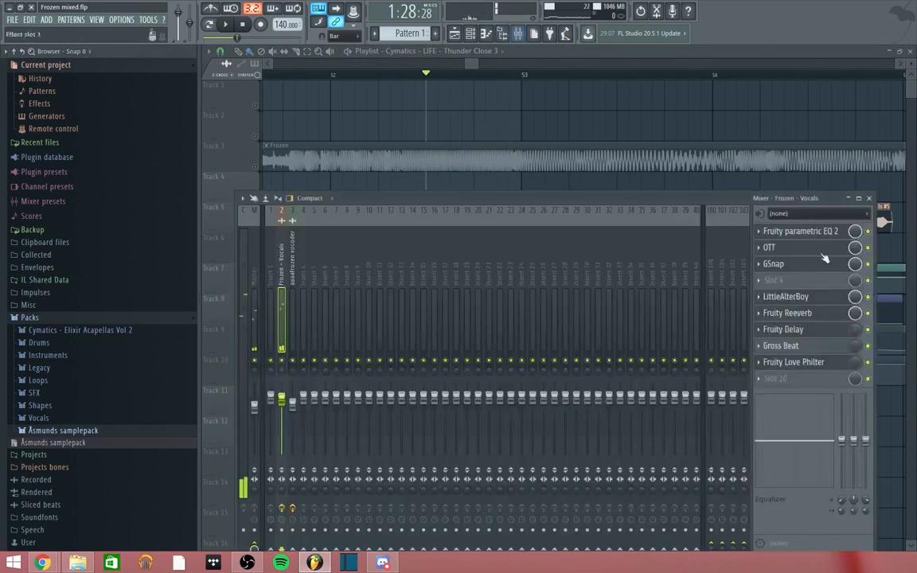
pyautogui.click(809, 349)
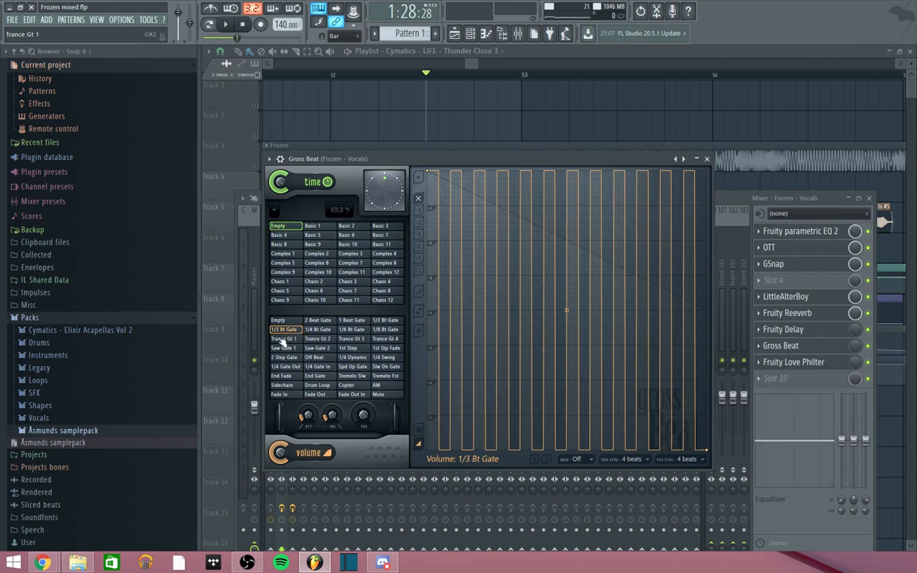
pyautogui.press('F12')
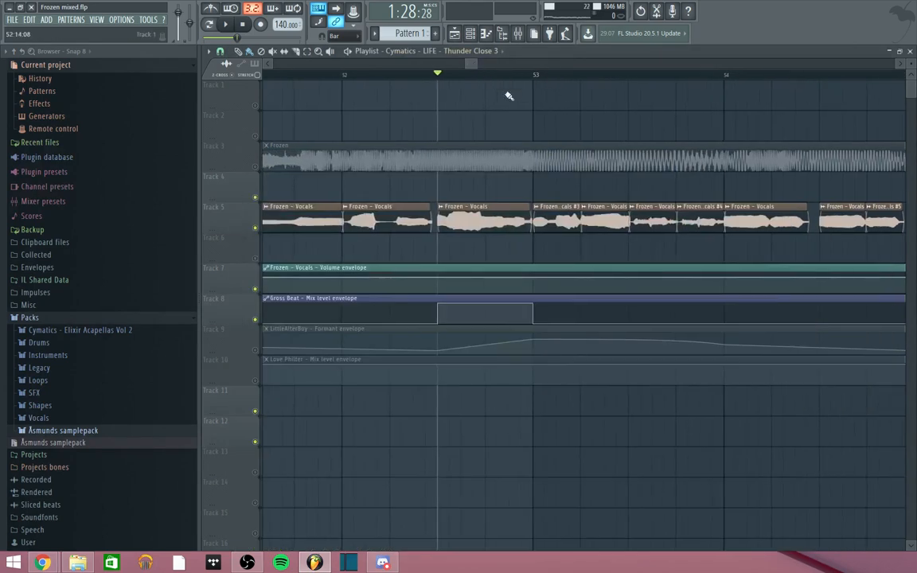
# Play the gated vocal chop twice more from midway through bar 52.
pyautogui.press('space')
pyautogui.press('space')
pyautogui.press('space')
pyautogui.press('space')
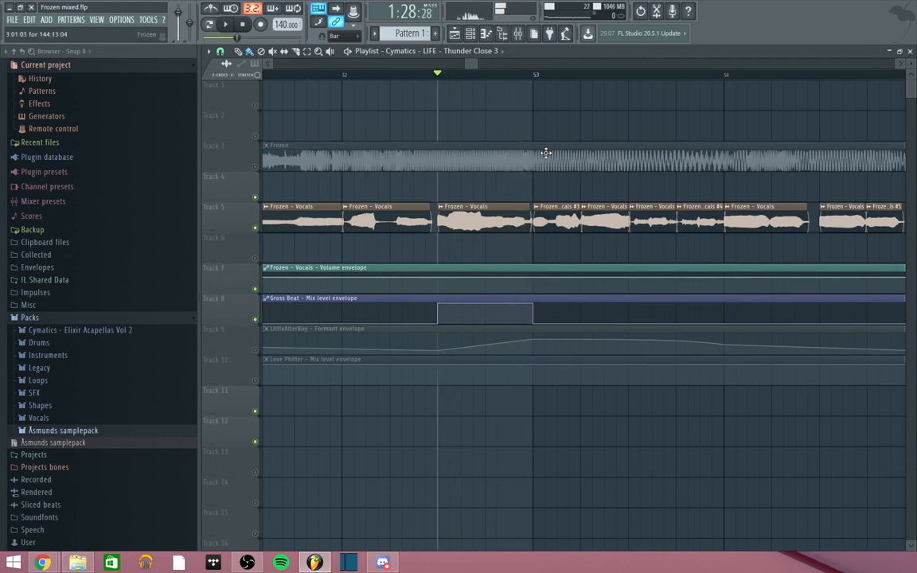
# Unmute the LittleAlterBoy formant envelope on Track 9 and play the chopped vocals from midway through bar 51.
pyautogui.scroll(-5, 546, 153)
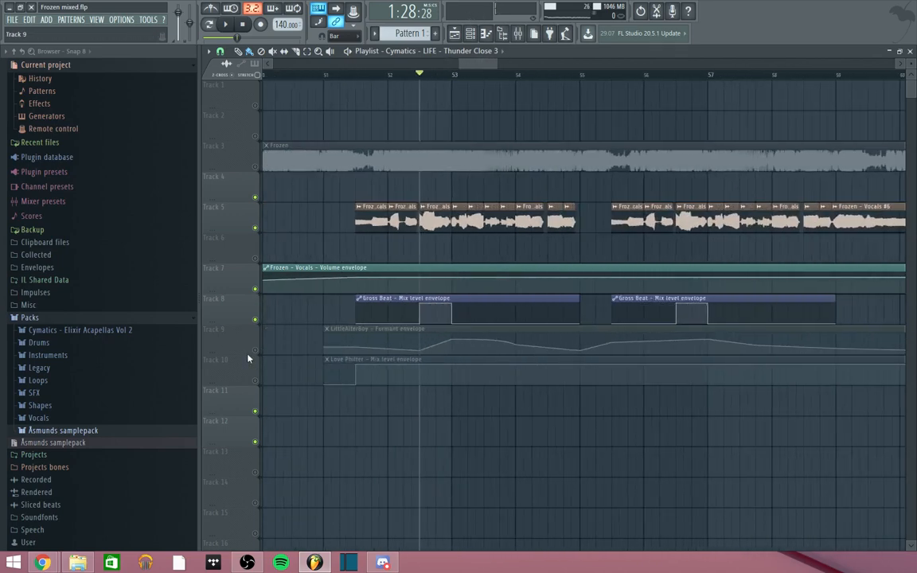
pyautogui.click(254, 351)
pyautogui.scroll(-2, 348, 403)
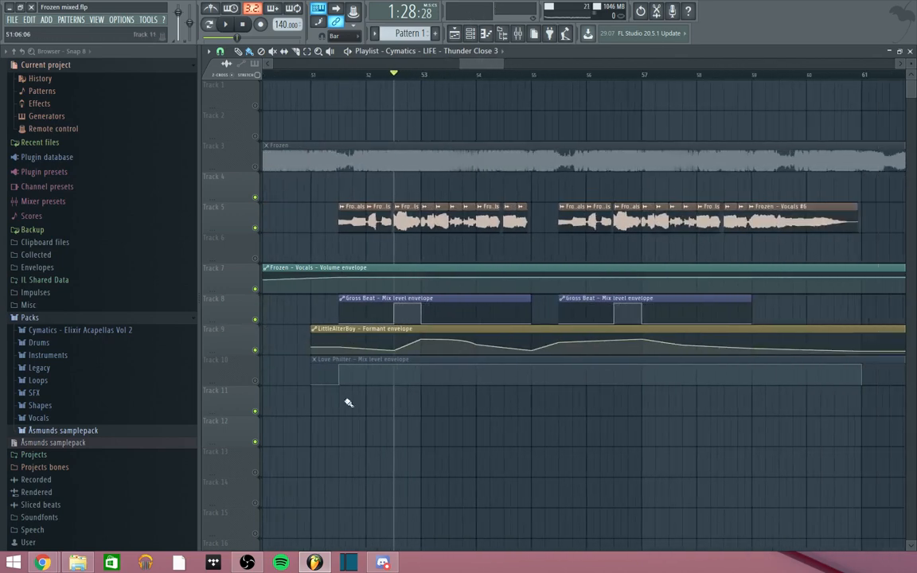
pyautogui.scroll(-3, 871, 358)
pyautogui.scroll(3, 861, 374)
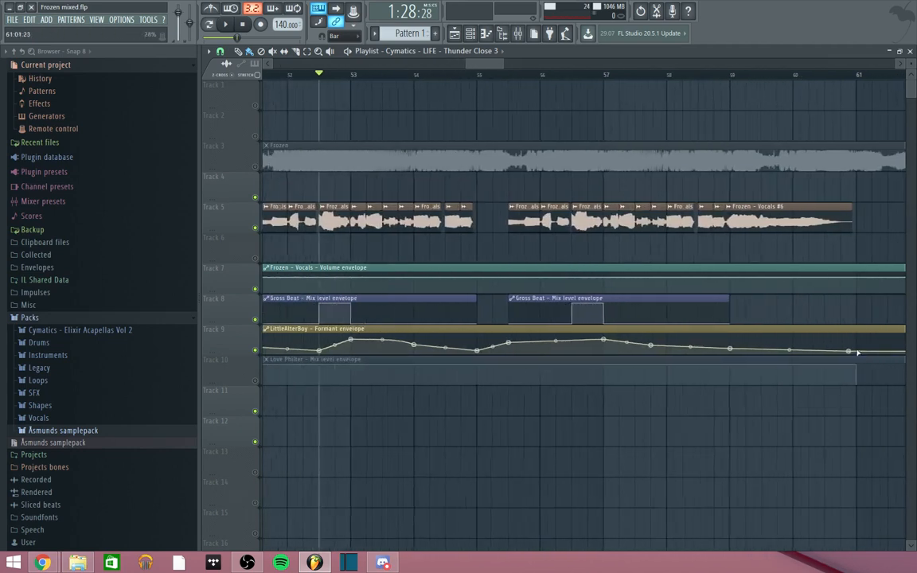
pyautogui.scroll(-1, 796, 326)
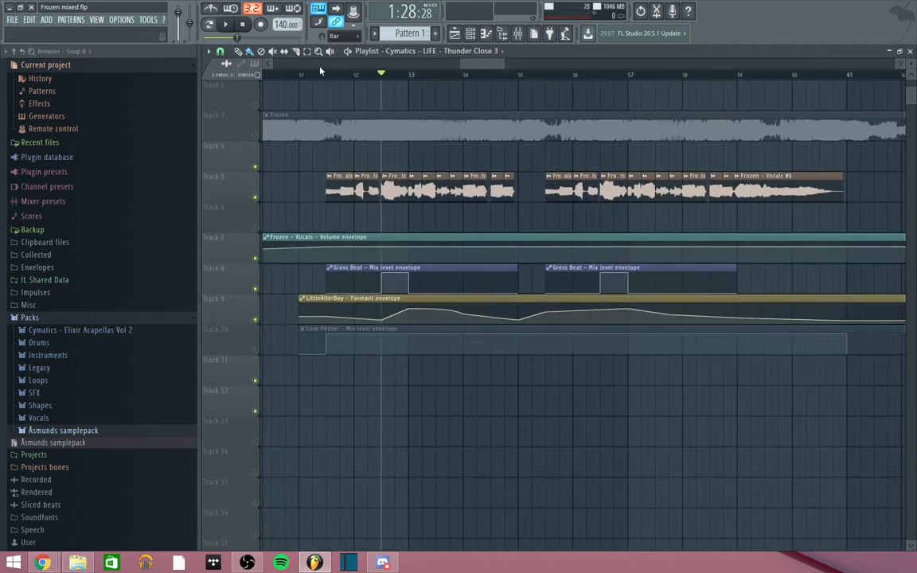
pyautogui.click(337, 76)
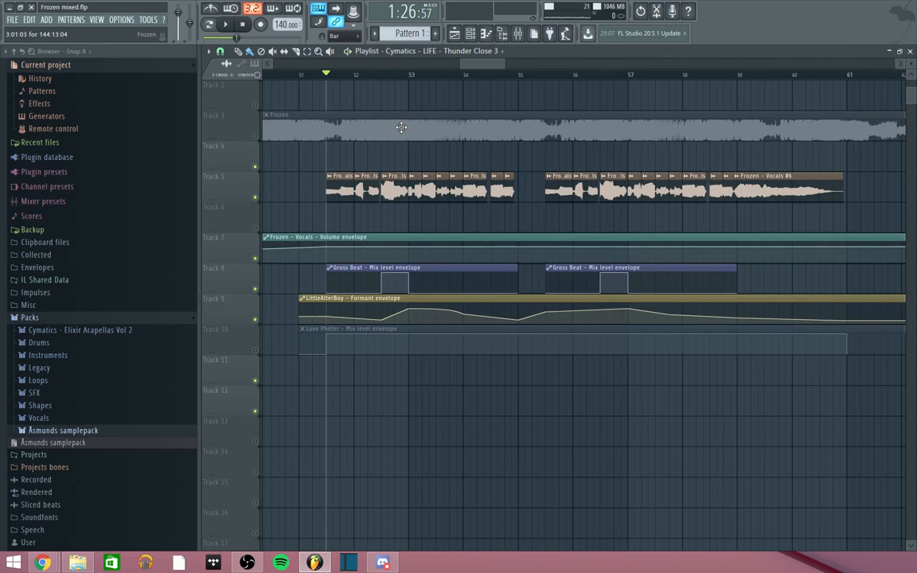
pyautogui.press('space')
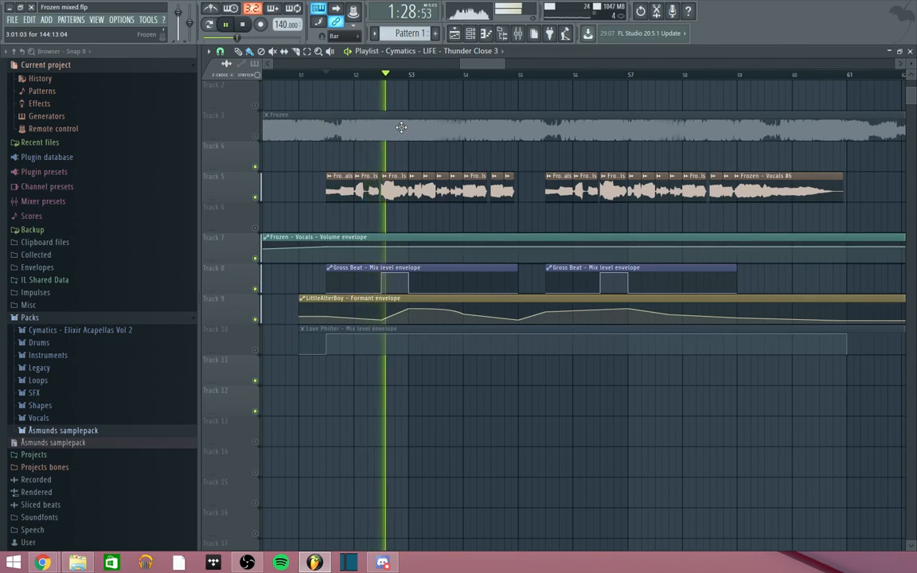
# Open LittleAlterBoy on the Frozen - Vocals channel during playback to examine how the envelope moves its Formant knob.
pyautogui.press('F9')
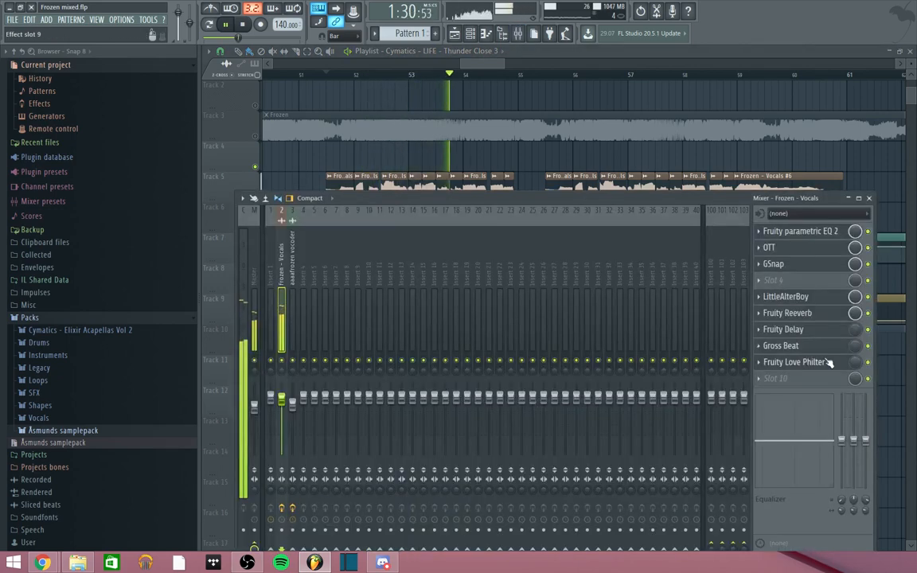
pyautogui.click(789, 296)
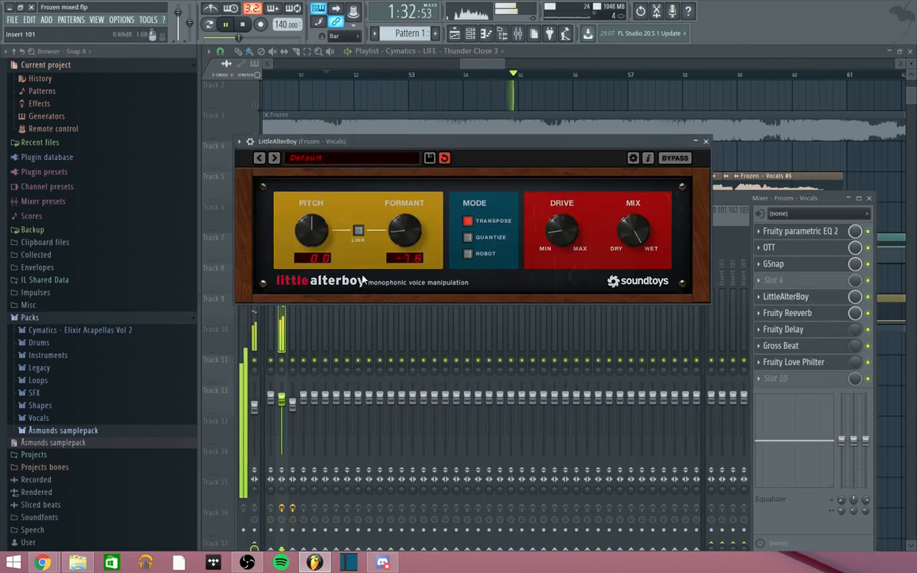
# Follow the Formant knob's movement in LittleAlterBoy during playback, return to the playlist and stop the playback.
pyautogui.scroll(7, 406, 261)
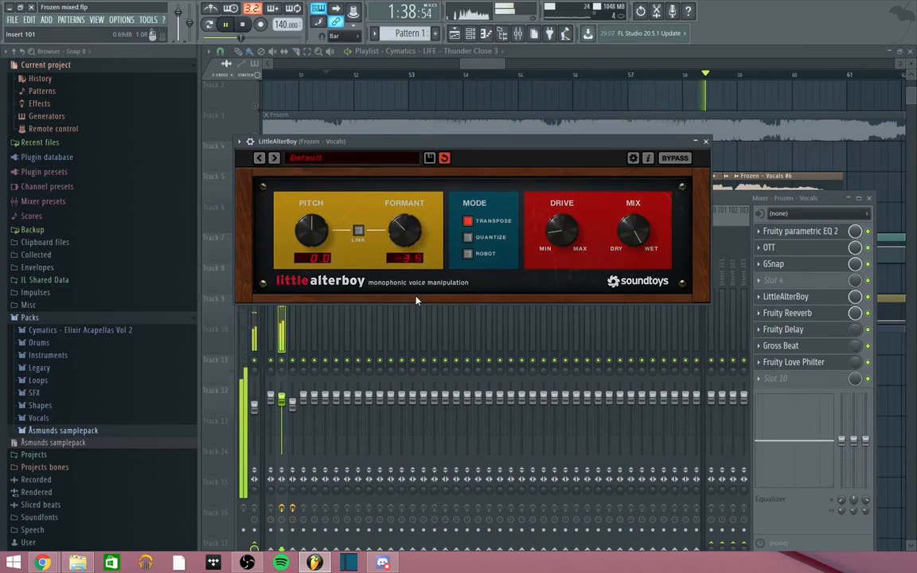
pyautogui.moveTo(412, 220); pyautogui.dragTo(426, 238)
pyautogui.click(436, 56)
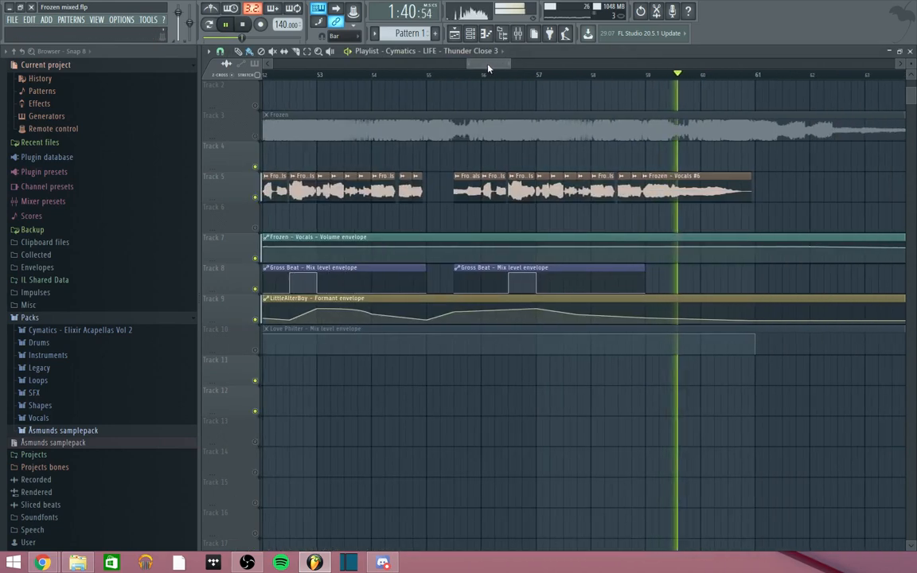
pyautogui.press('space')
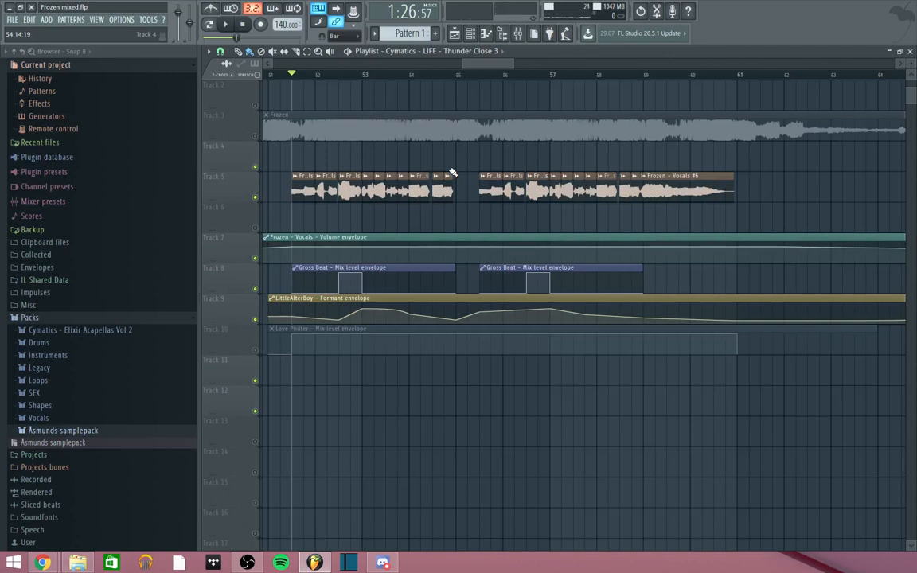
# Unmute the Love Philter mix level envelope on Track 10 and open Fruity Love Philter on the Frozen - Vocals channel.
pyautogui.click(255, 351)
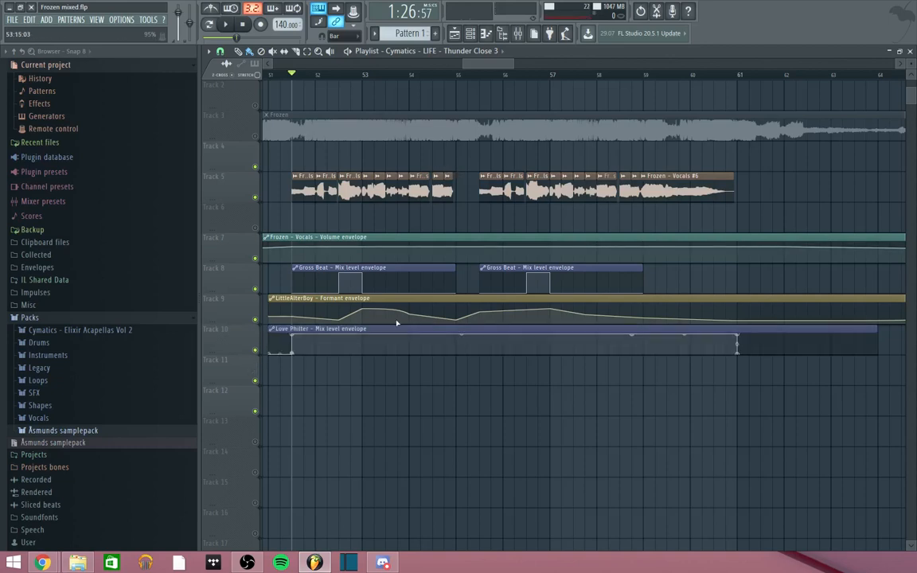
pyautogui.press('F9')
pyautogui.click(815, 369)
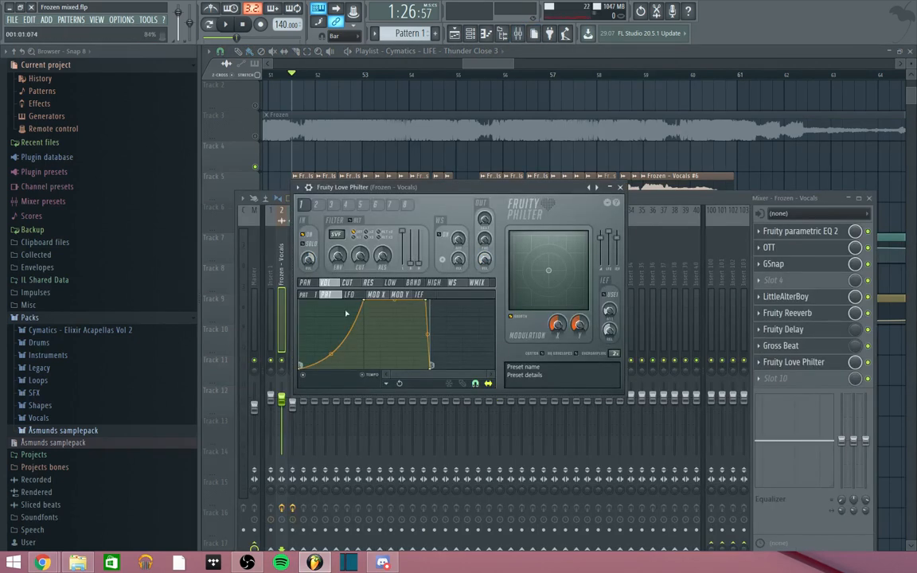
# Play the chopped vocals twice from midway through bar 51 with Fruity Love Philter active, return to the playlist and stop the playback.
pyautogui.press('space')
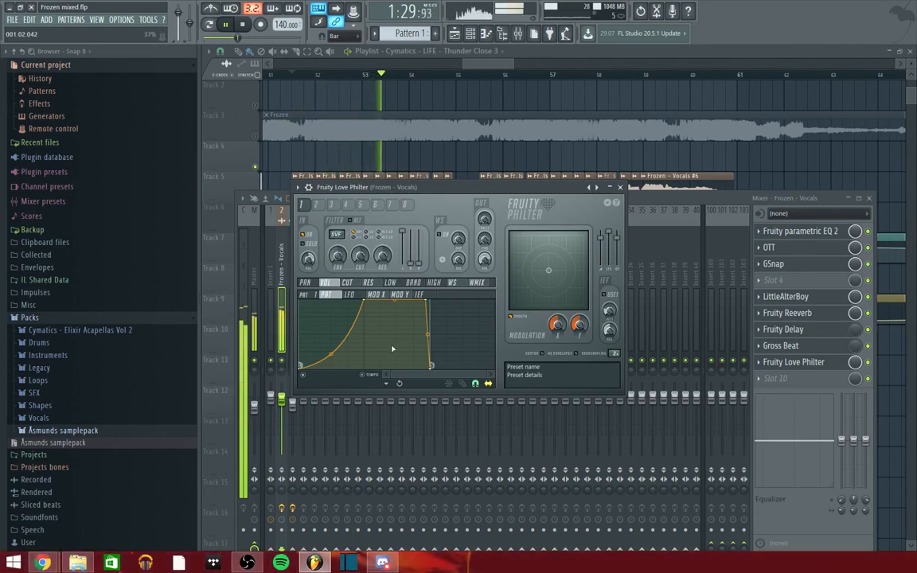
pyautogui.press('space')
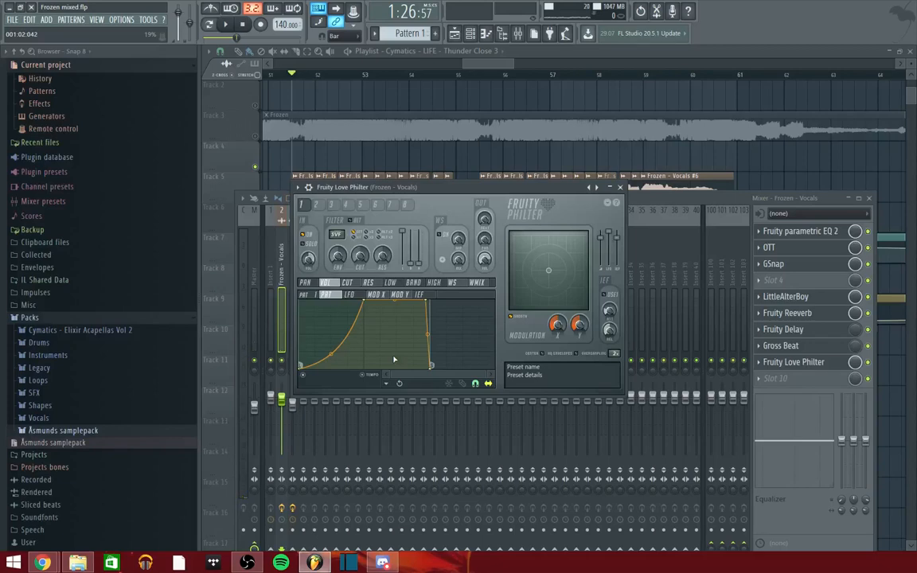
pyautogui.press('space')
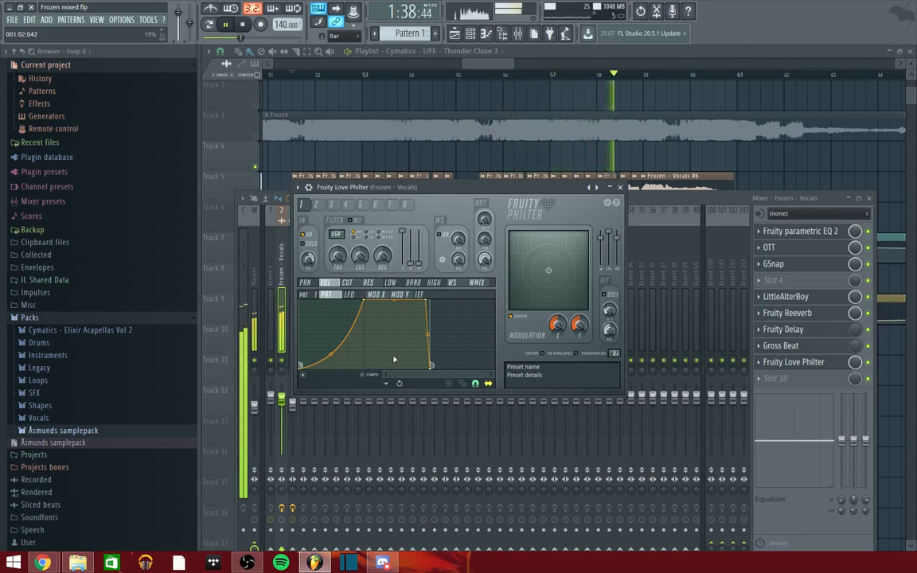
pyautogui.click(440, 53)
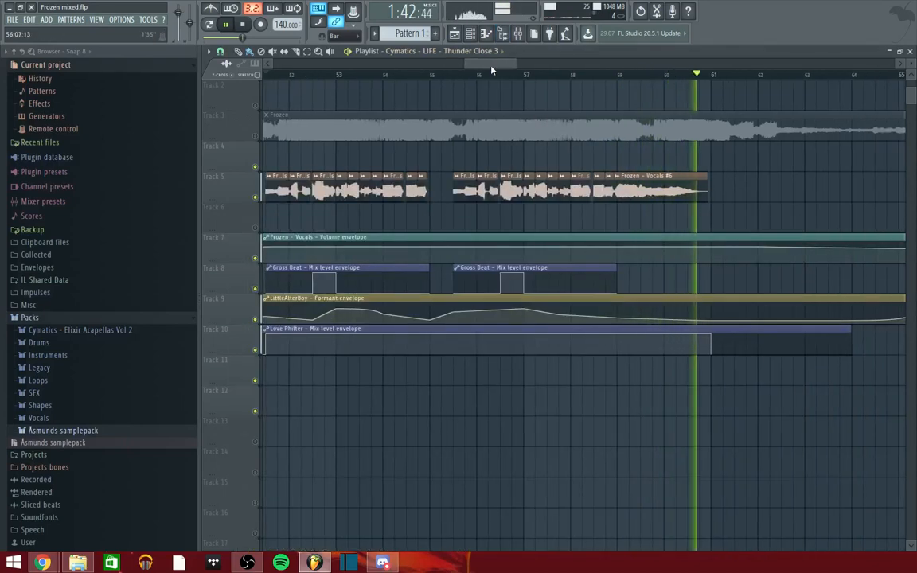
pyautogui.press('space')
pyautogui.scroll(-5, 706, 241)
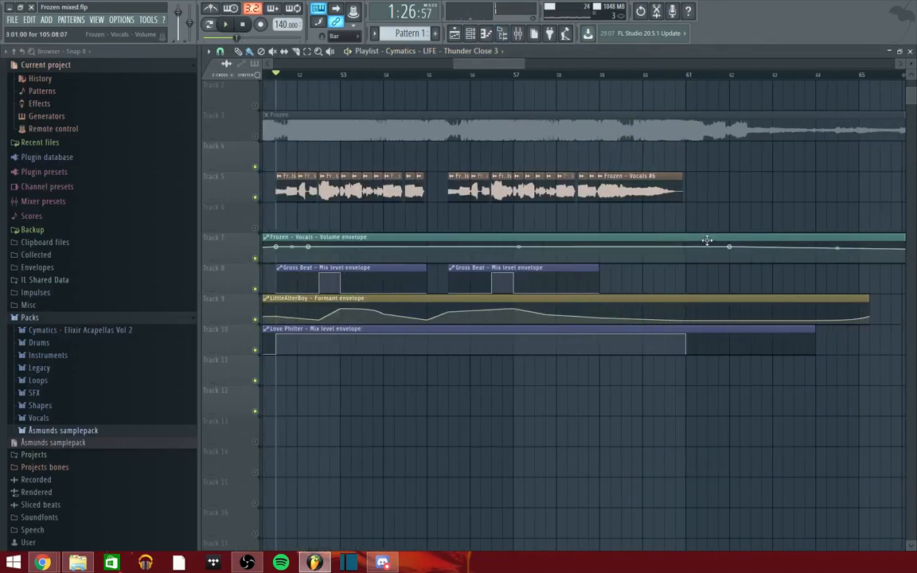